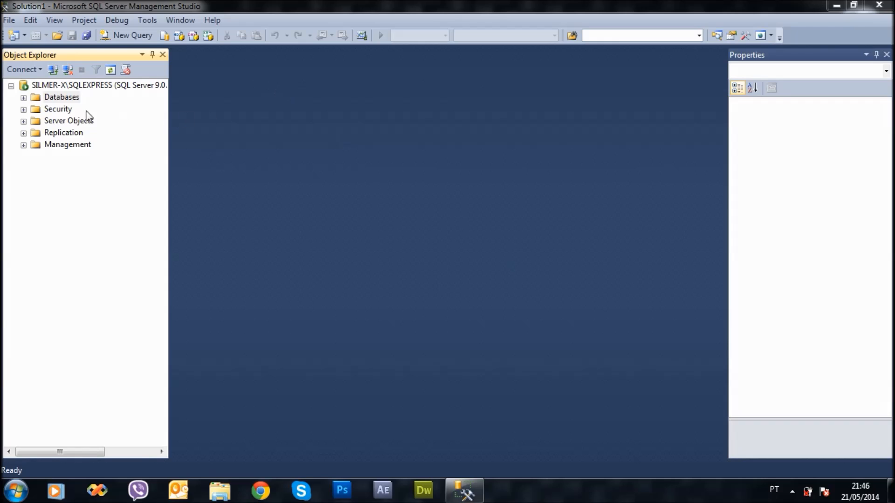
- Create a new empty database diagram in the Loja database without adding any existing tables
click(24, 99)
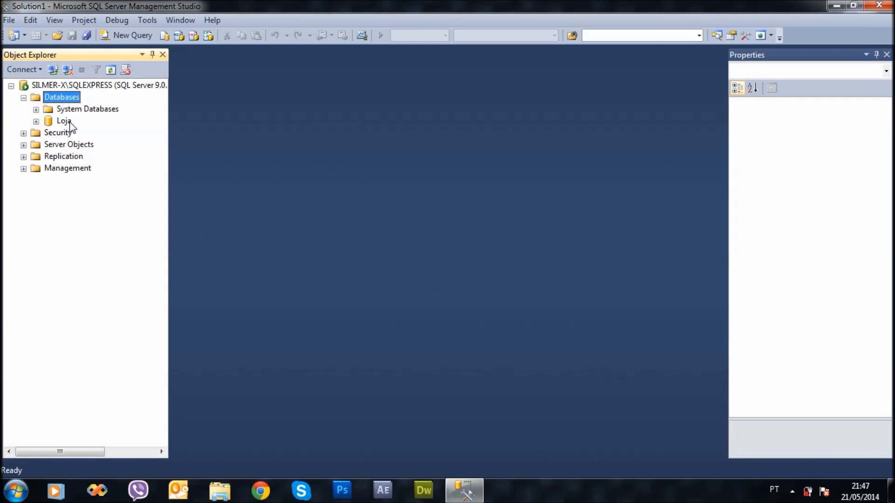
click(36, 122)
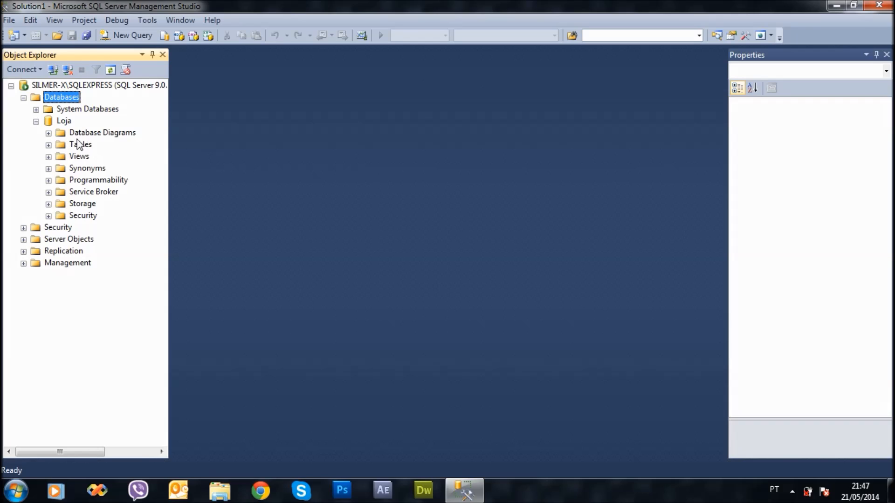
click(48, 145)
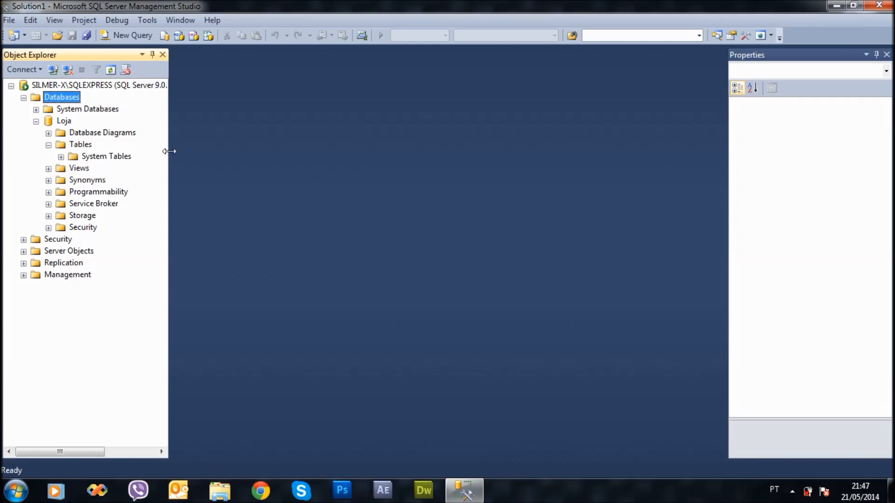
right_click(86, 133)
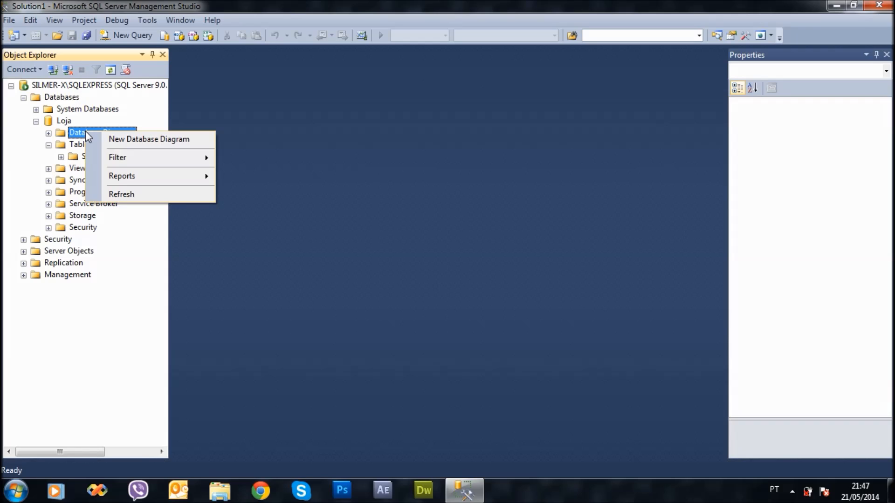
click(111, 144)
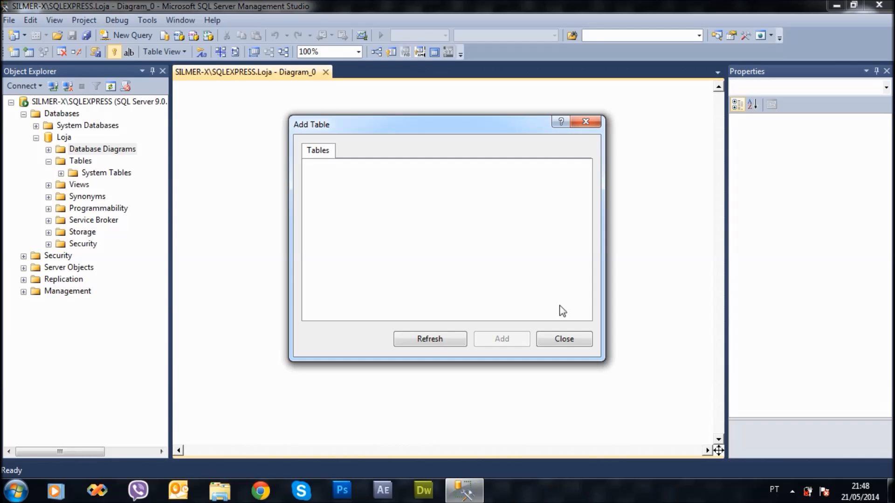
click(566, 339)
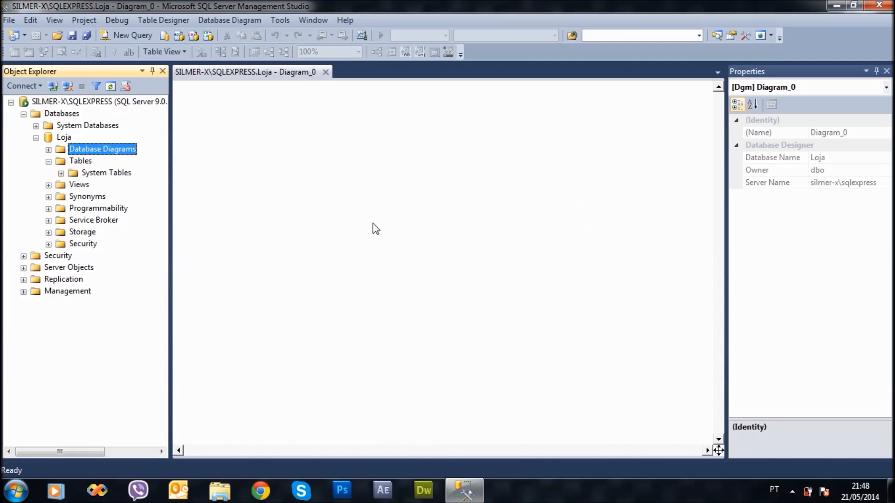
- Add a new table named tbCliente to the diagram, placing it near the diagram's upper-left corner and making it shorter and slightly wider
right_click(231, 138)
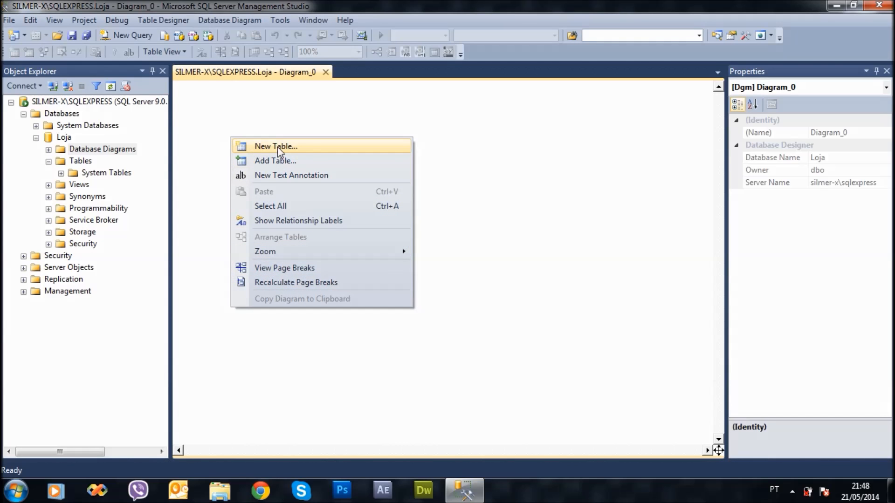
click(311, 149)
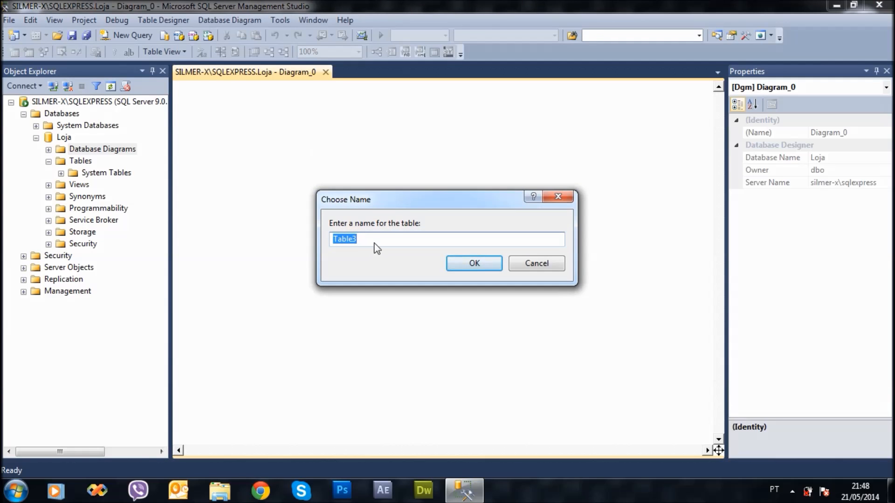
drag(392, 199, 361, 156)
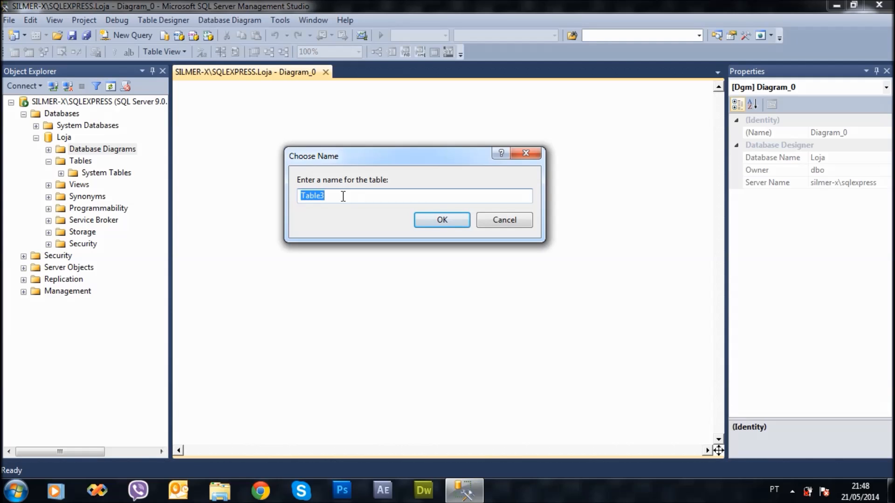
text(tbCliente)
key(Return)
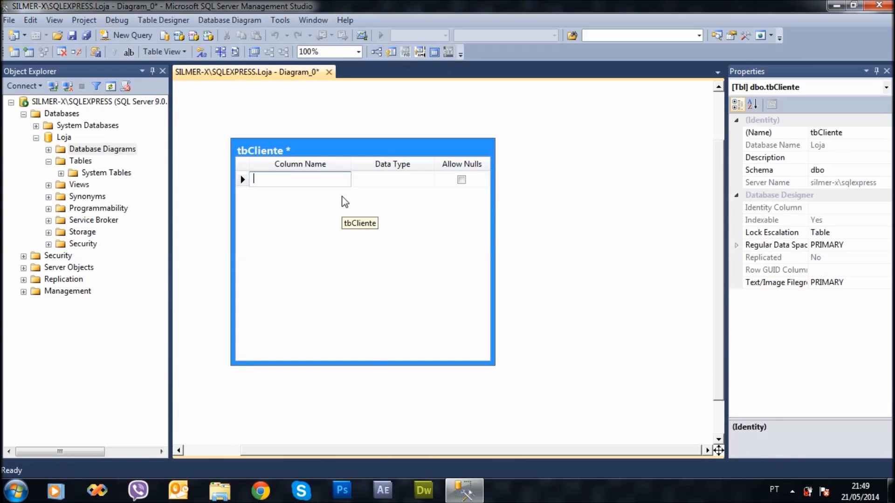
drag(343, 148, 312, 115)
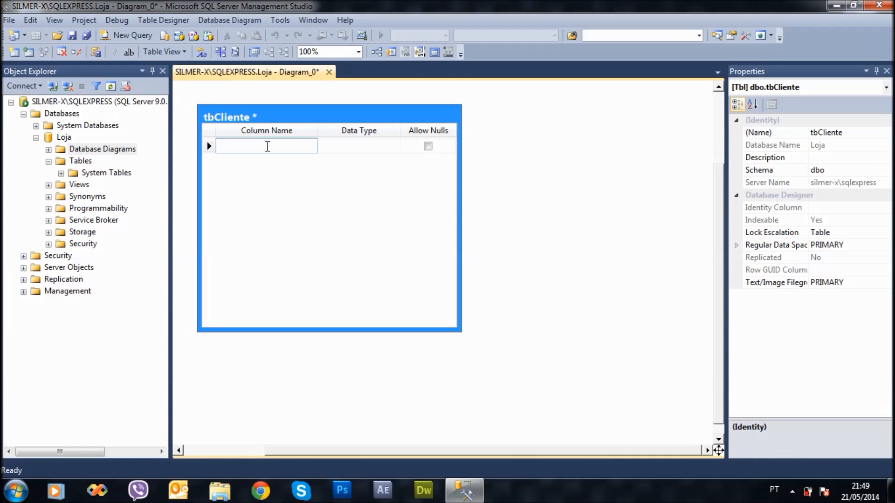
drag(454, 328, 472, 289)
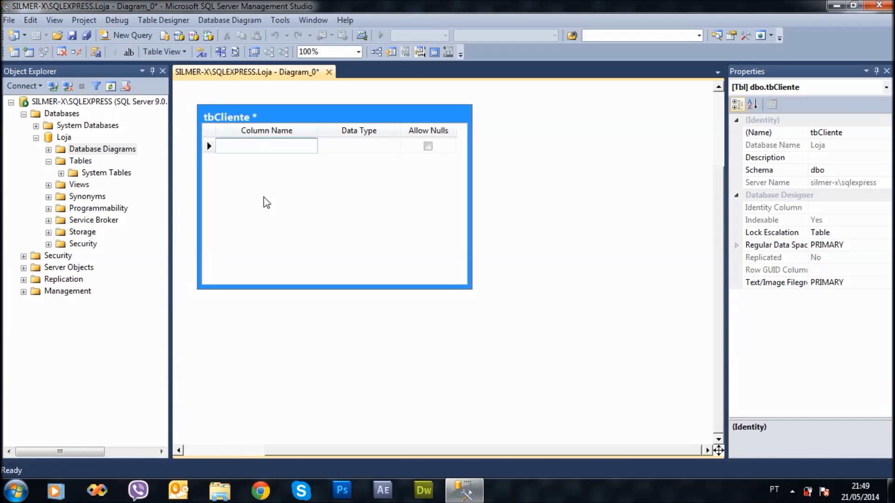
- Add the column IDCli to tbCliente with data type int and no nulls allowed, and set it as the primary key
text(ID)
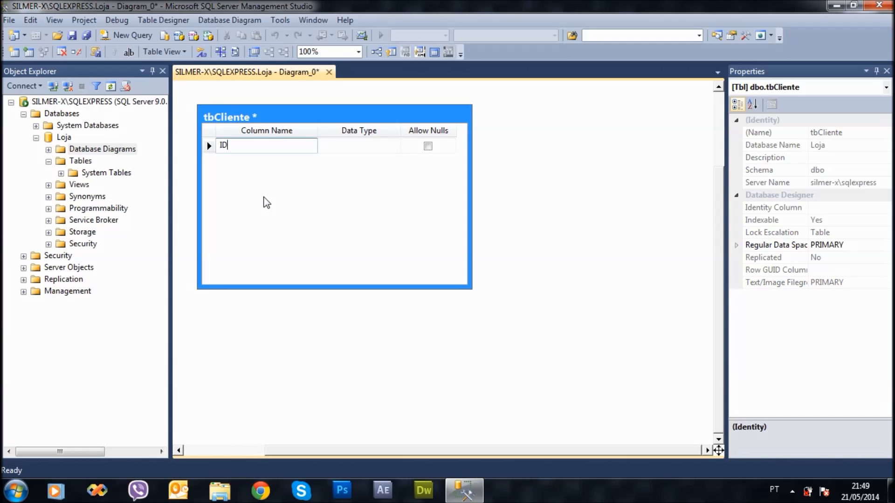
text(C)
key(BackSpace)
text(Cli)
click(356, 150)
text(int)
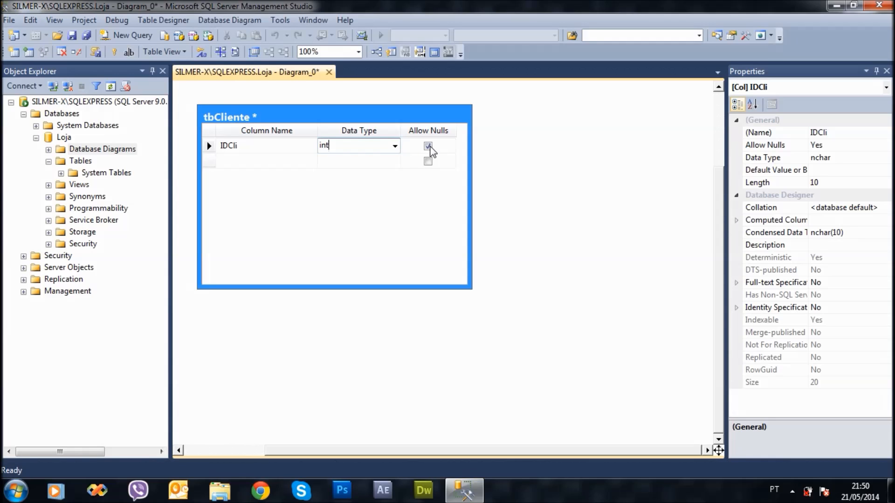
click(428, 146)
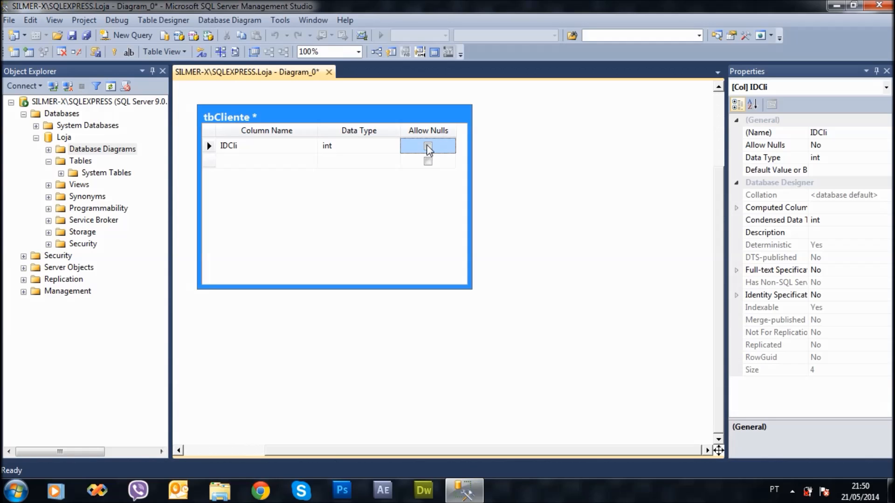
click(429, 146)
click(429, 147)
right_click(211, 147)
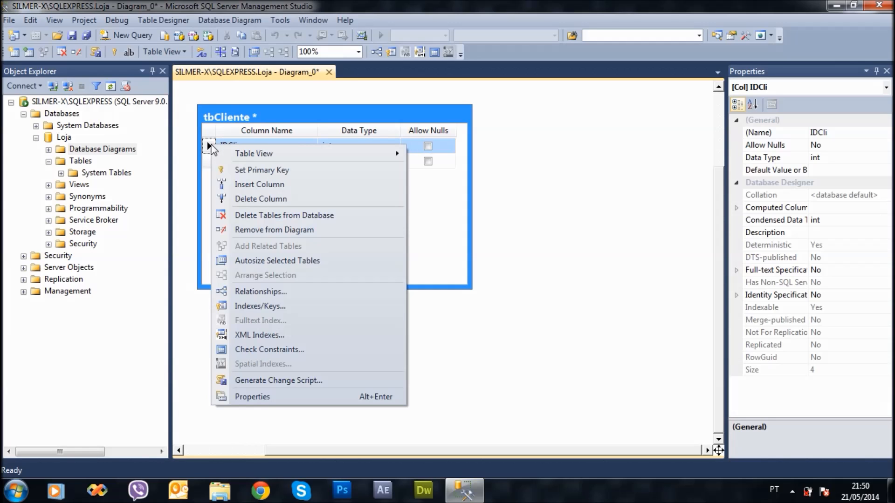
click(228, 172)
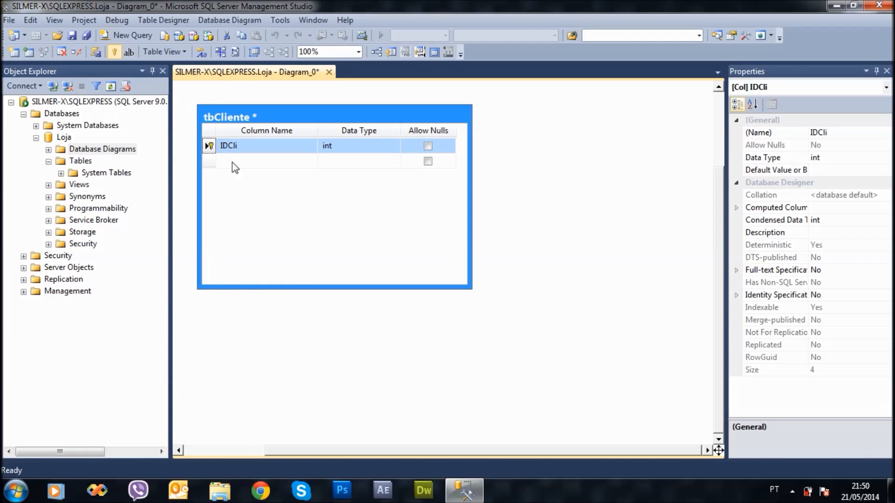
- Add the column Nome to tbCliente with data type varchar(80) and disallow nulls
click(234, 163)
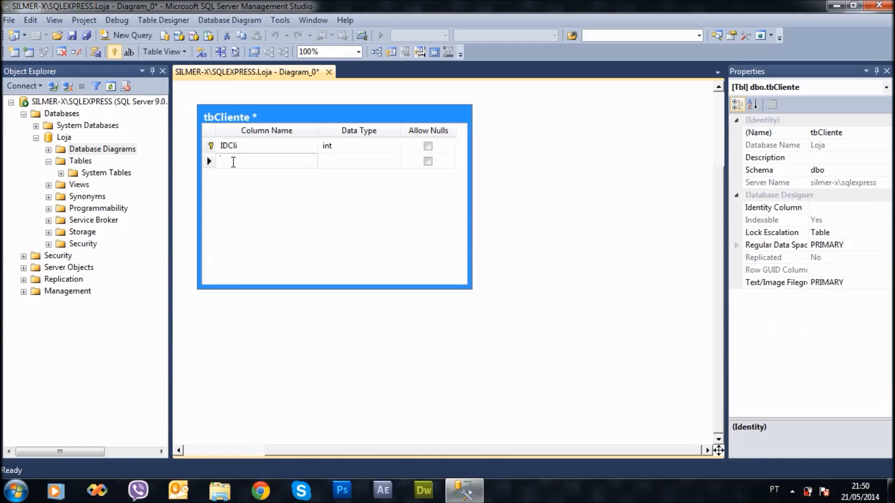
text(Nome)
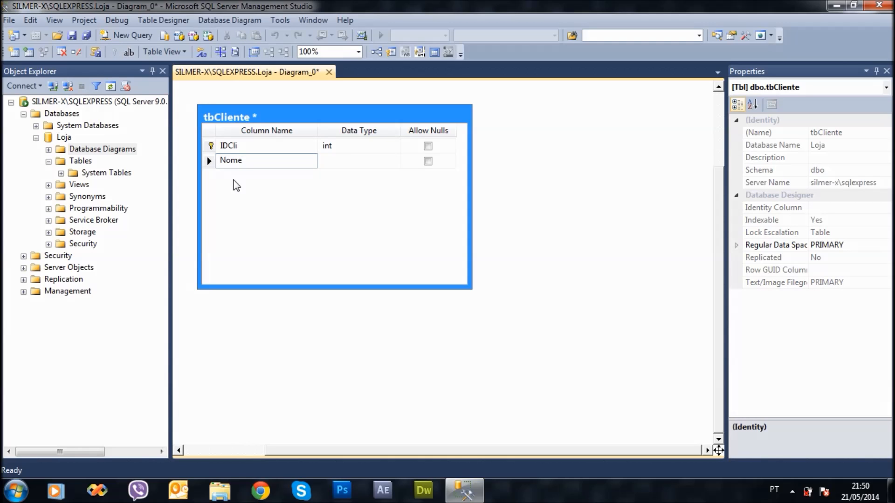
click(338, 163)
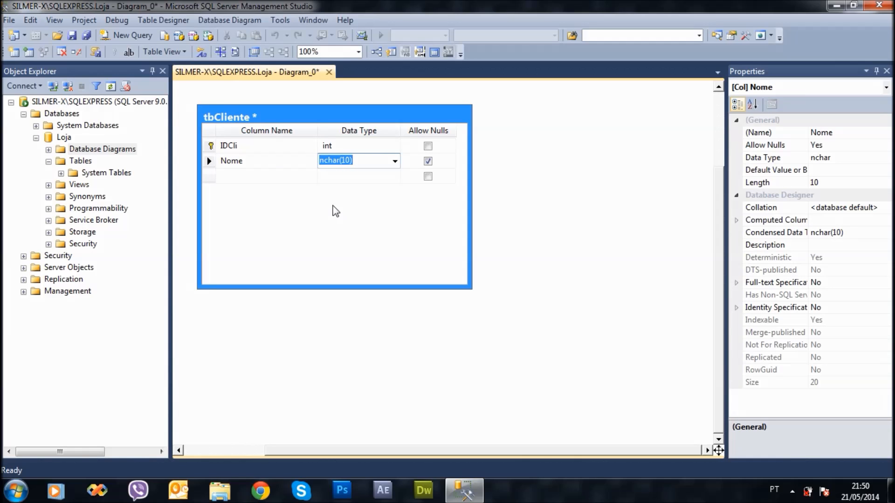
text(v)
text(rc)
key(BackSpace)
key(BackSpace)
text(arch)
key(Right)
key(Right)
key(Right)
key(Right)
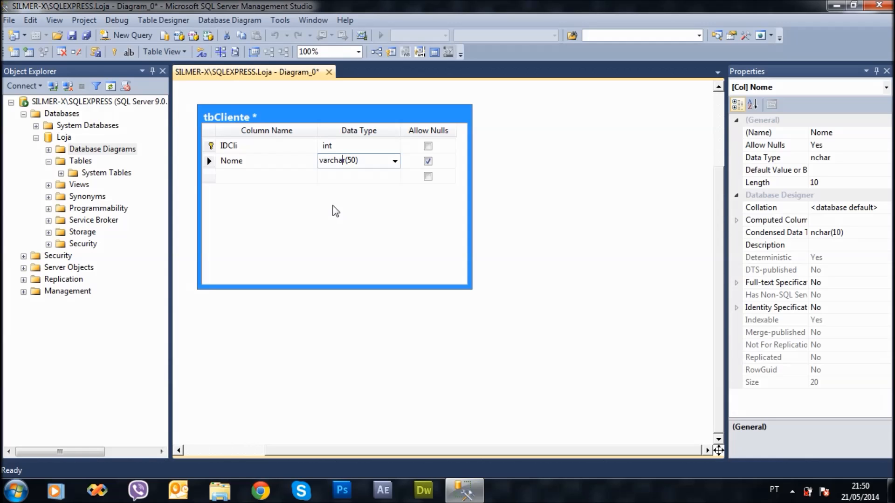
key(BackSpace)
text(8)
click(362, 160)
click(428, 162)
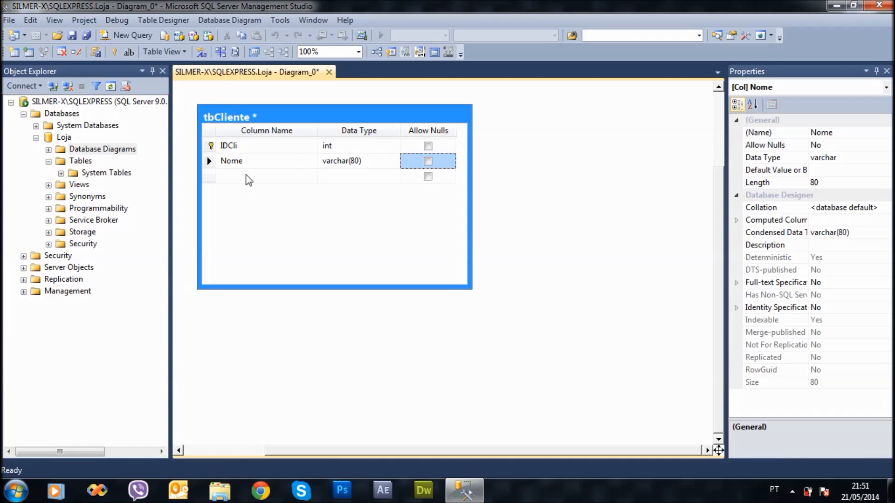
- Add the column CPF to tbCliente with data type char(11) and disallow nulls
click(228, 176)
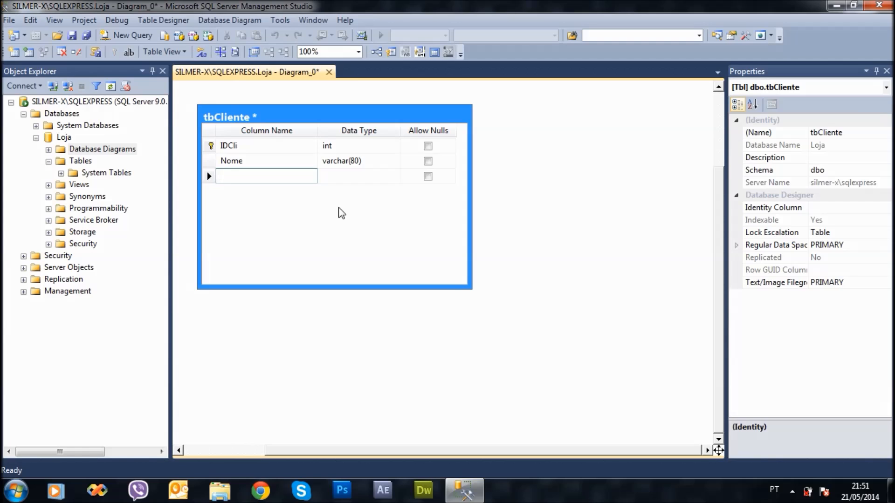
text(CPF)
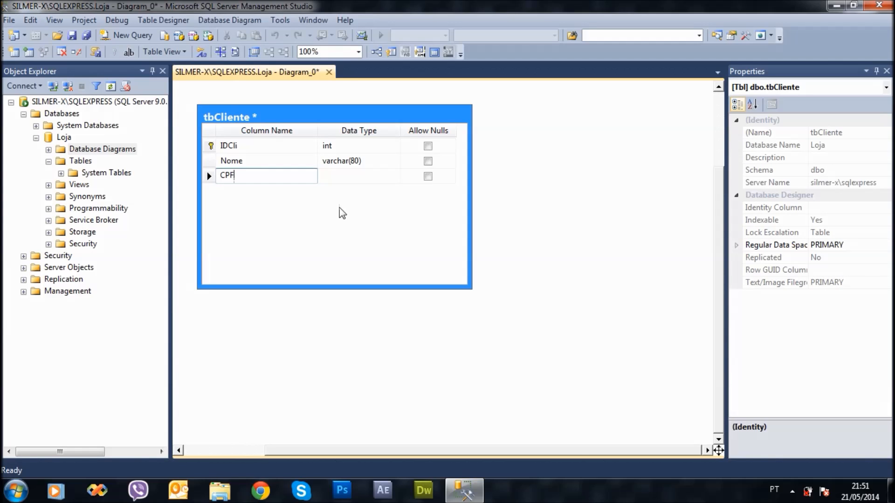
click(335, 179)
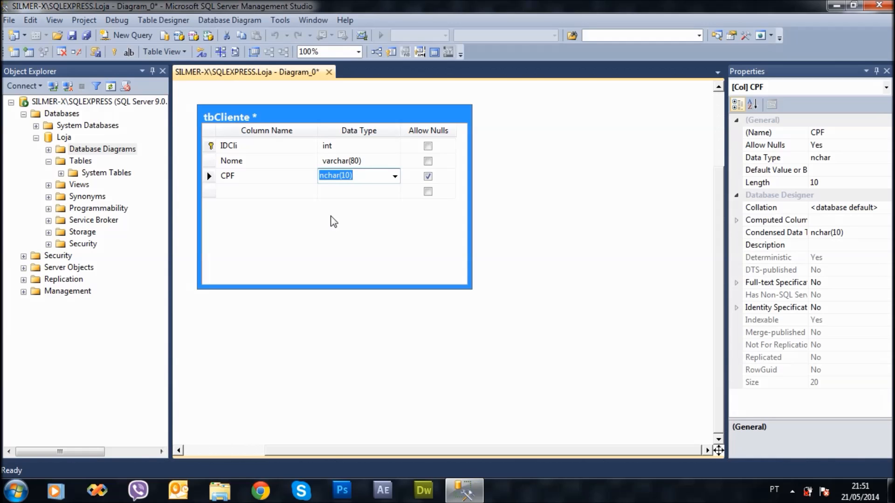
text(char(11))
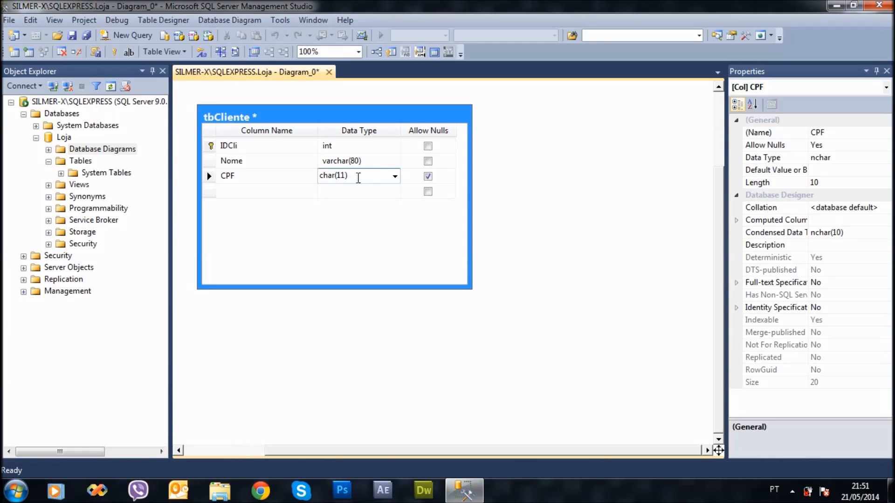
click(428, 178)
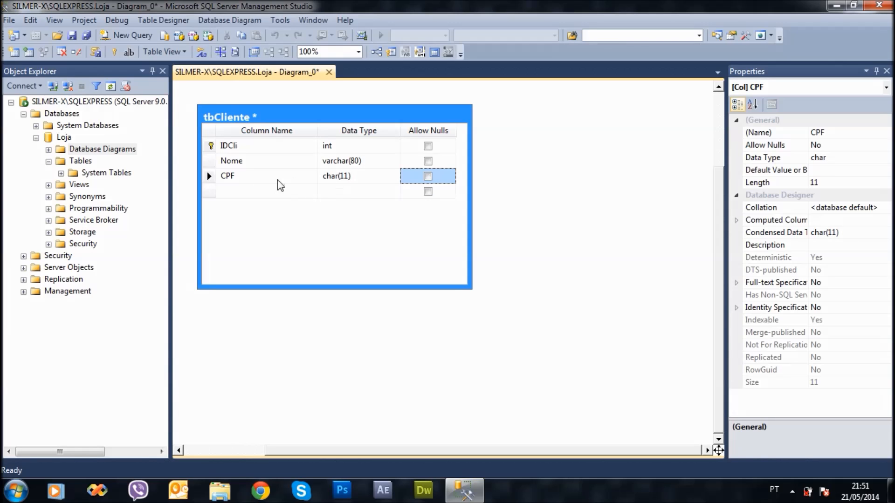
- Add the column DataNascimento to tbCliente with data type datetime and disallow nulls
click(242, 196)
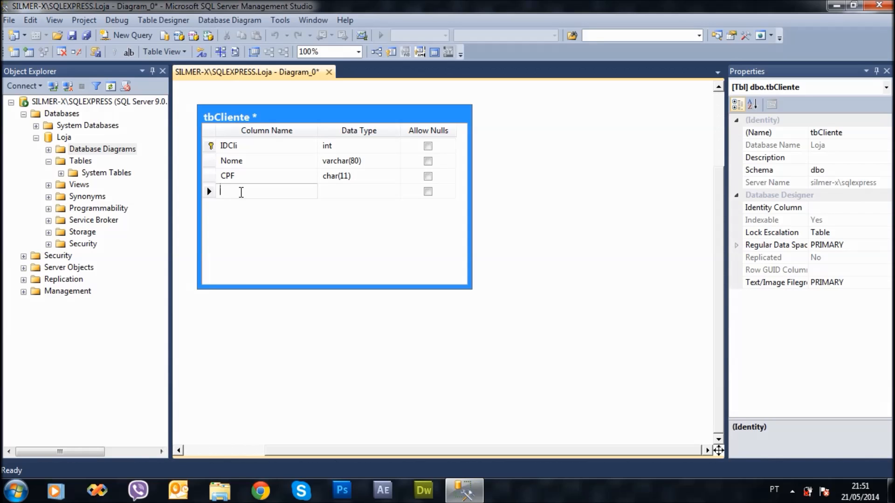
text(Data)
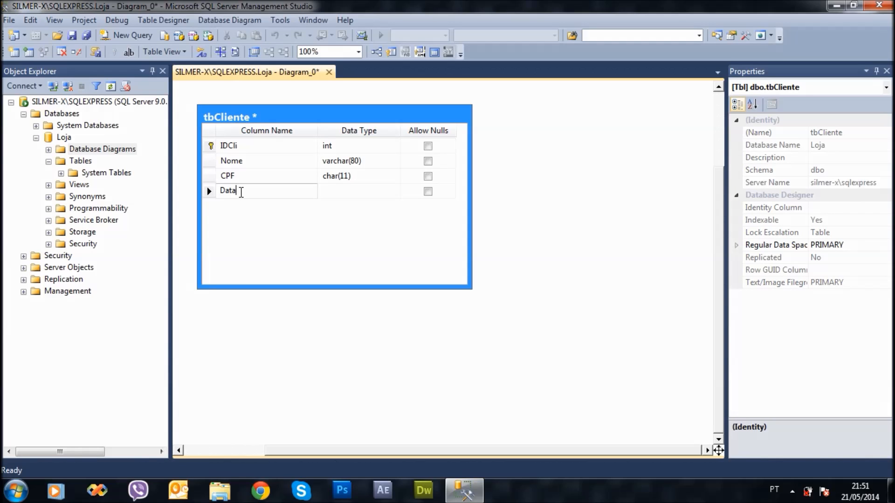
text(Nascimento)
click(321, 193)
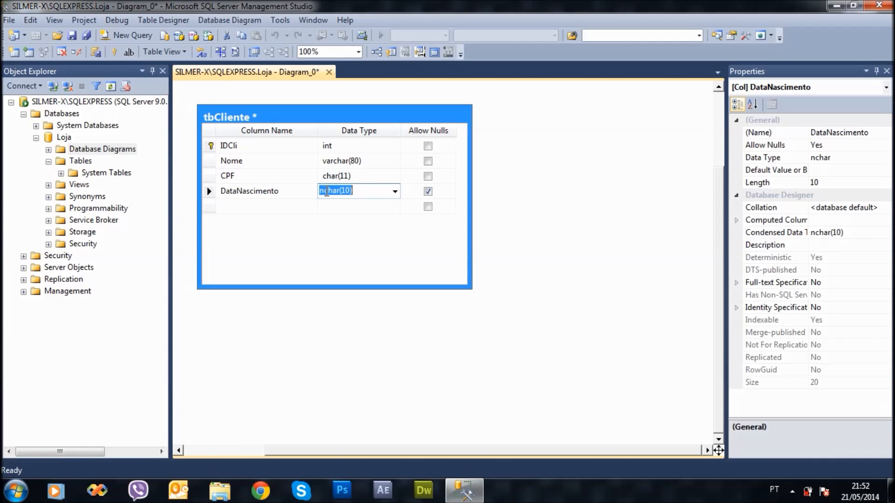
click(395, 192)
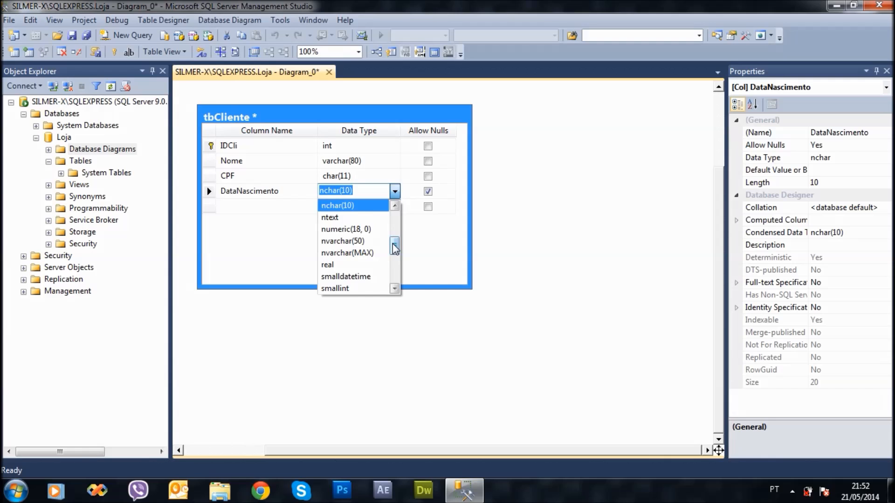
mouse_move(392, 249)
mouse_down()
mouse_move(392, 279)
mouse_move(396, 221)
mouse_move(396, 240)
mouse_up()
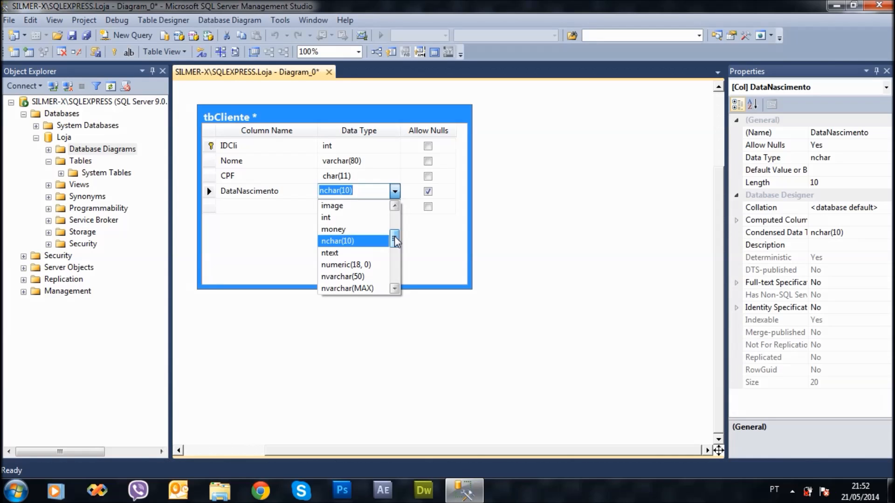
drag(396, 241, 383, 227)
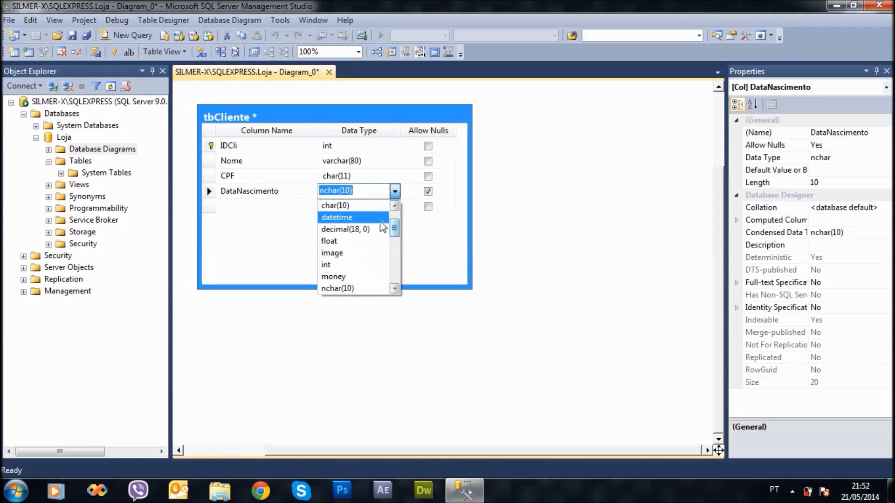
click(331, 218)
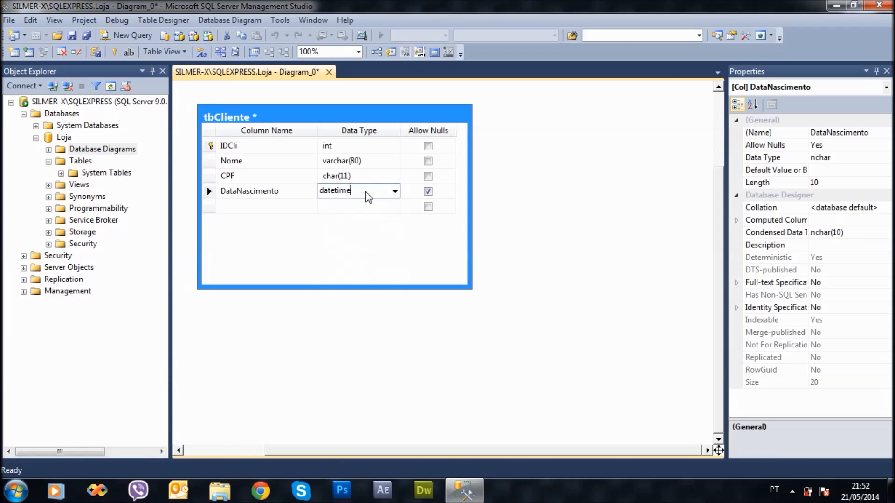
click(428, 192)
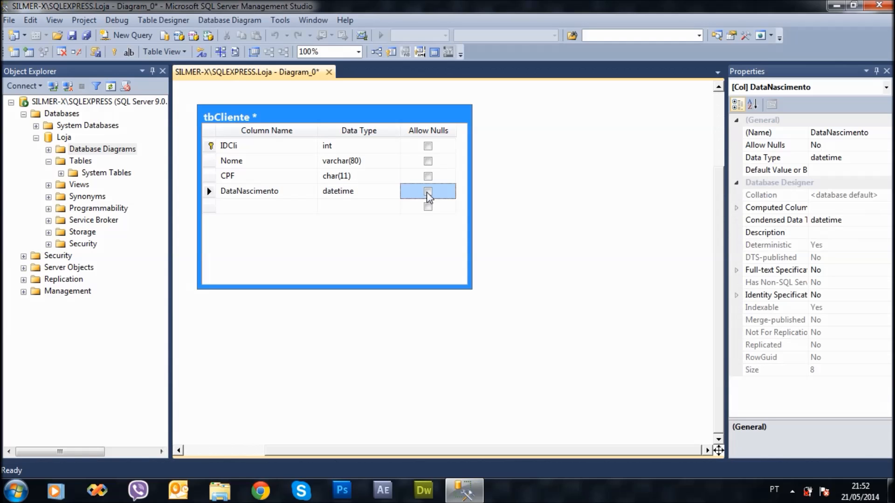
- Add the column PessoaTipo to tbCliente with data type char(1) and disallow nulls
click(251, 209)
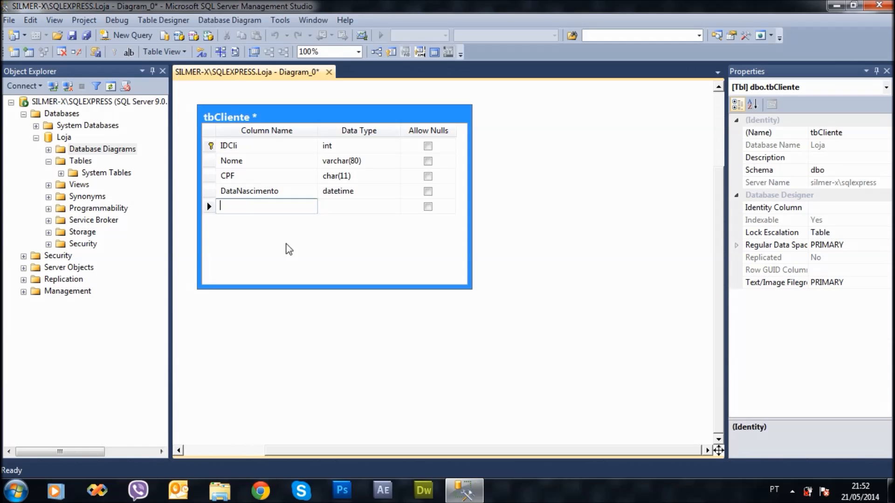
text(Pe)
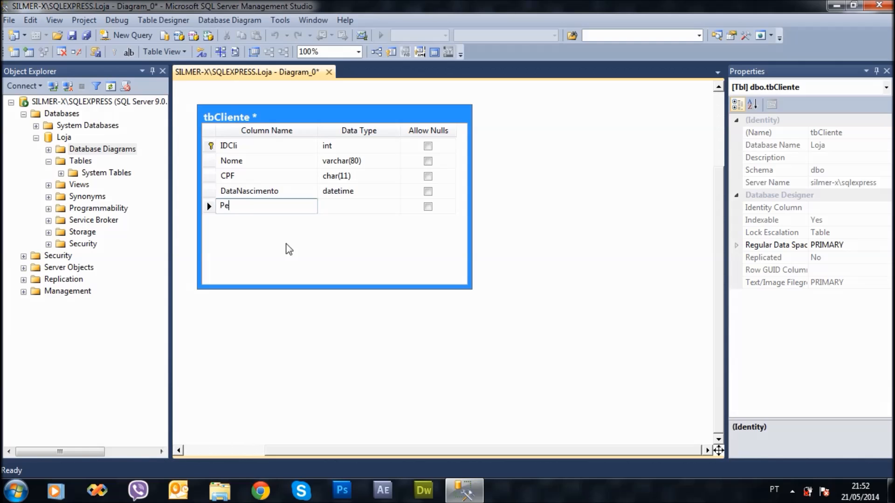
text(ssoaTipo)
click(341, 210)
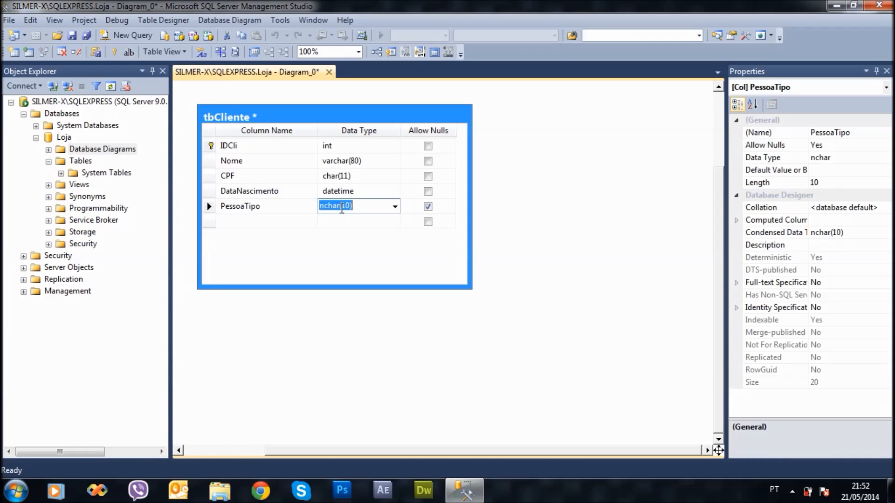
text(char(1))
click(427, 206)
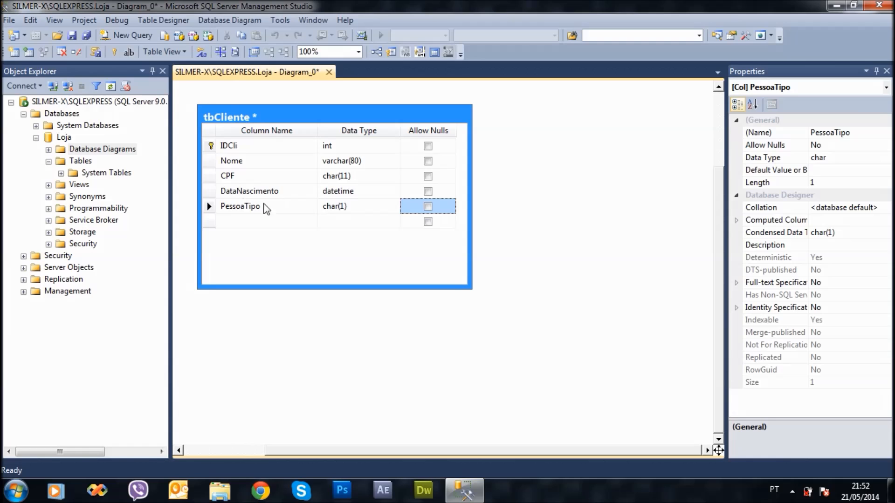
- Add the column Sexo to tbCliente with data type char(1) and disallow nulls
click(258, 221)
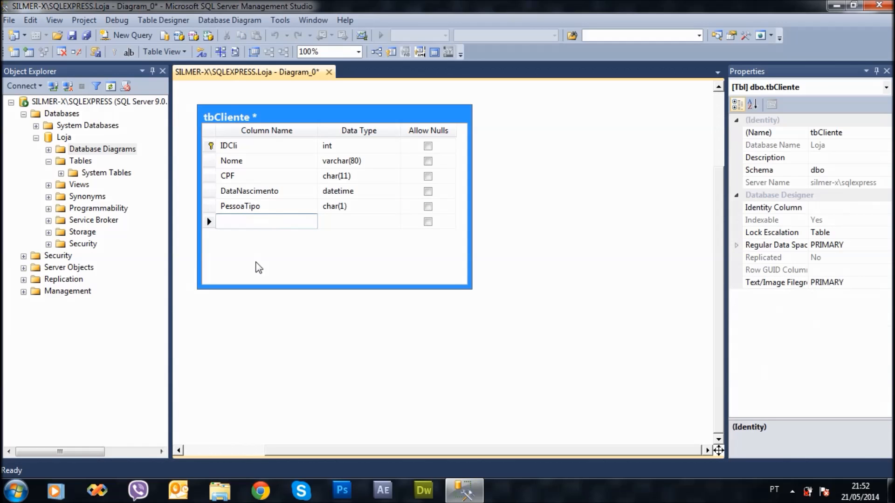
text(Sexo)
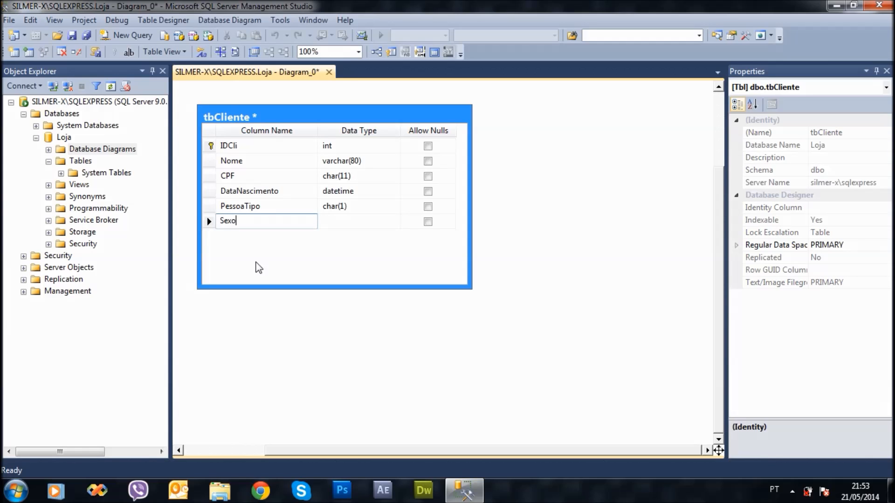
key(Return)
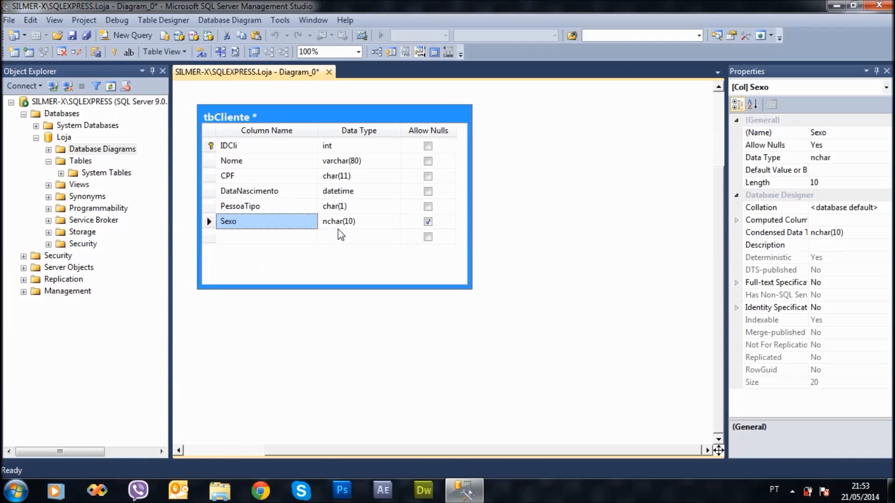
click(341, 223)
text(char)
key(Right)
key(Right)
key(Right)
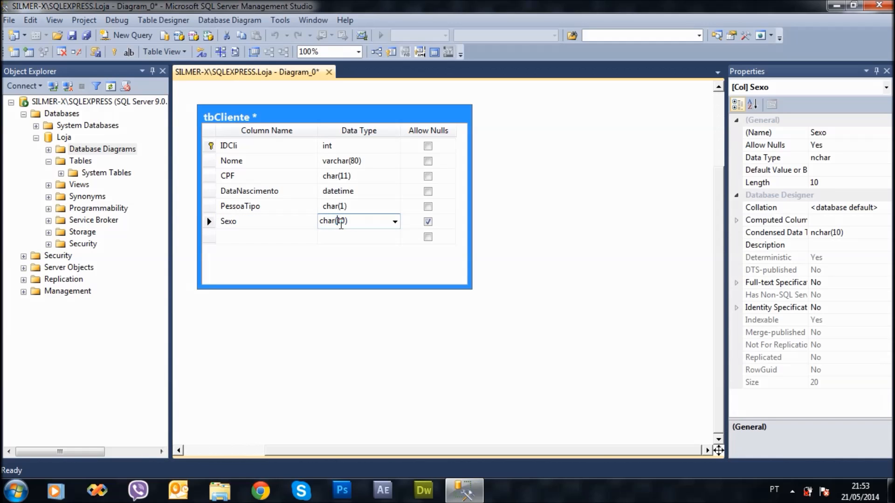
key(BackSpace)
click(274, 238)
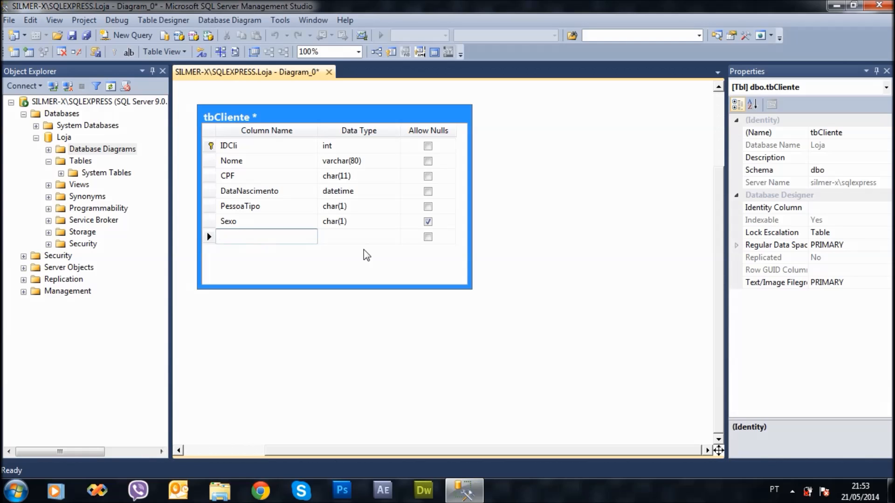
click(428, 224)
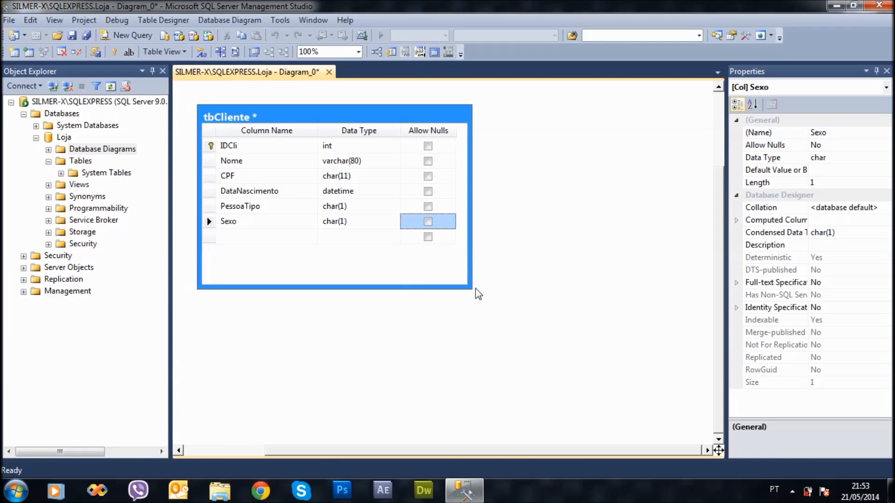
- Shrink the tbCliente table box to fit its column rows and move it slightly up and left in the diagram
drag(469, 285, 462, 258)
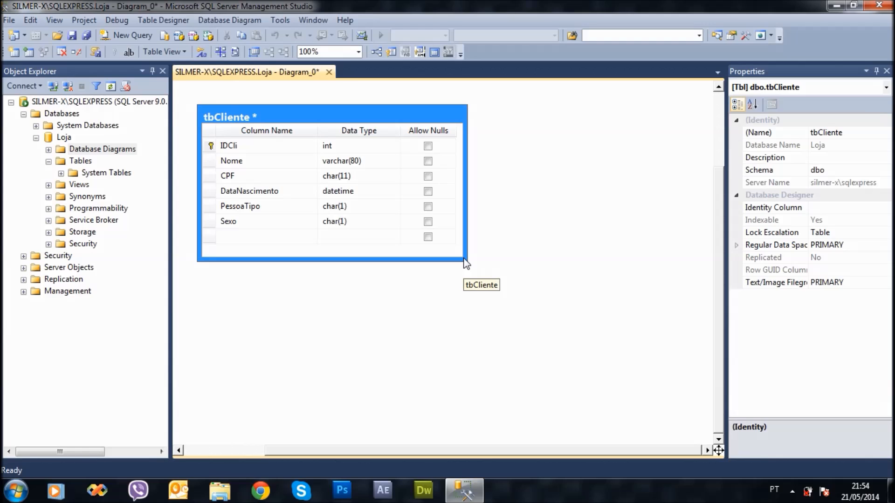
drag(377, 121, 363, 110)
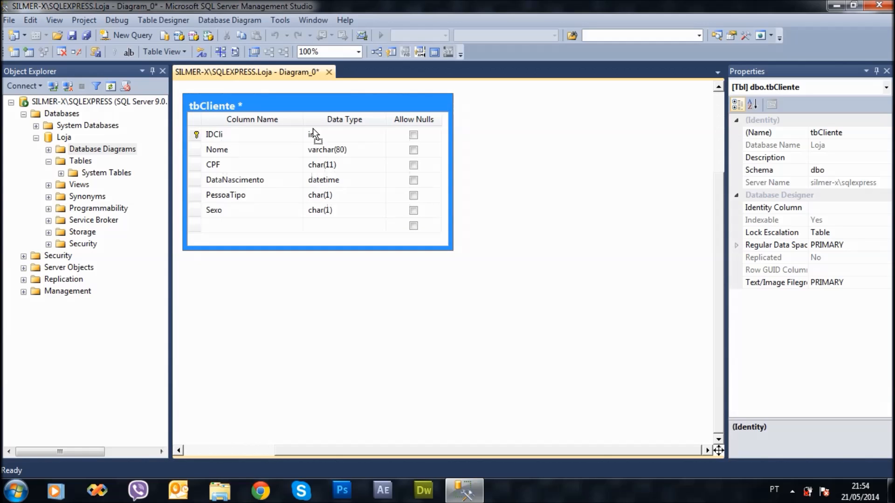
click(197, 135)
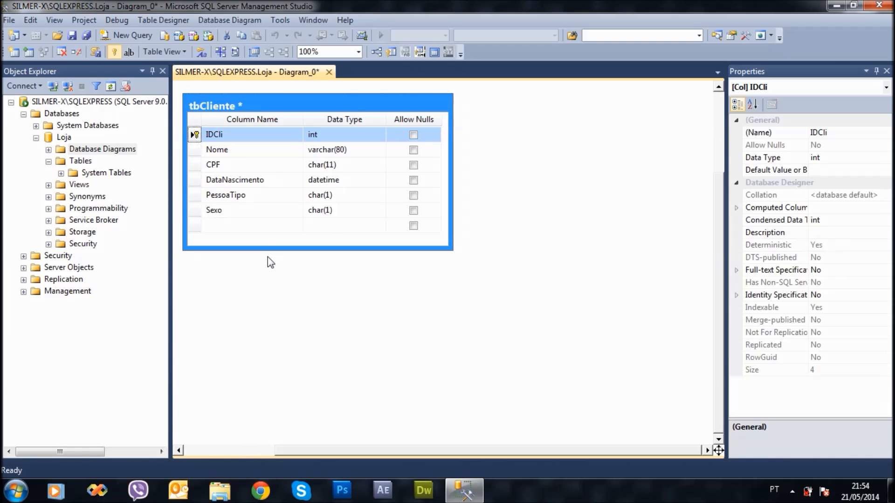
drag(267, 250, 268, 241)
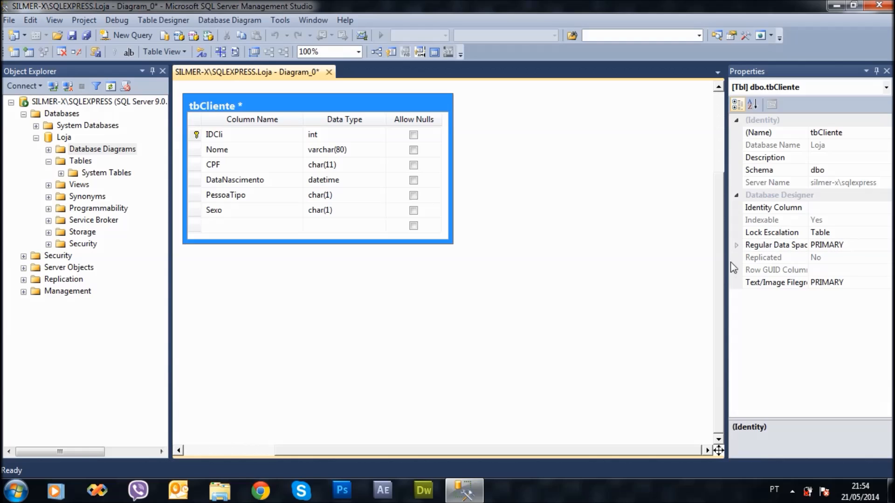
- Make the IDCli column of tbCliente an identity column by setting Is Identity to Yes
click(199, 137)
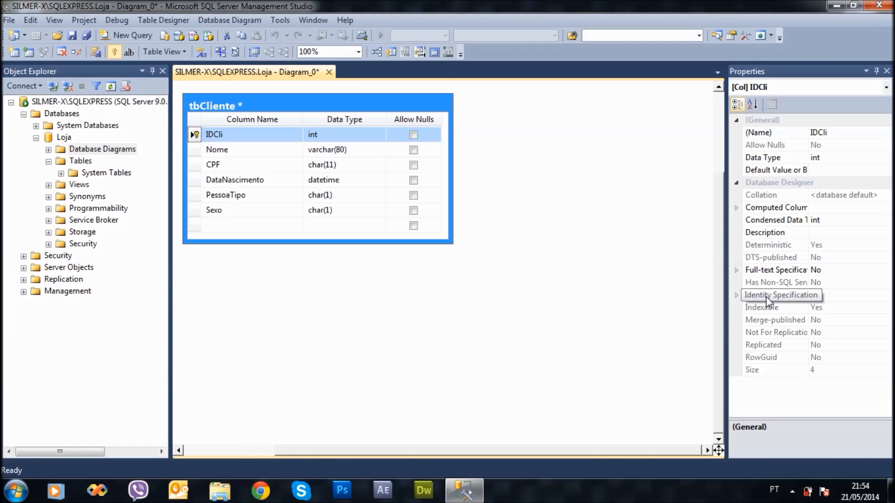
click(737, 299)
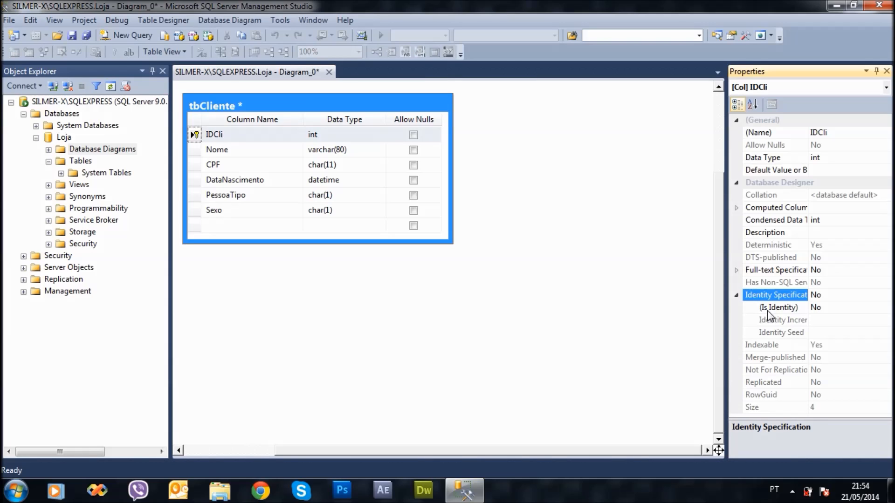
click(826, 310)
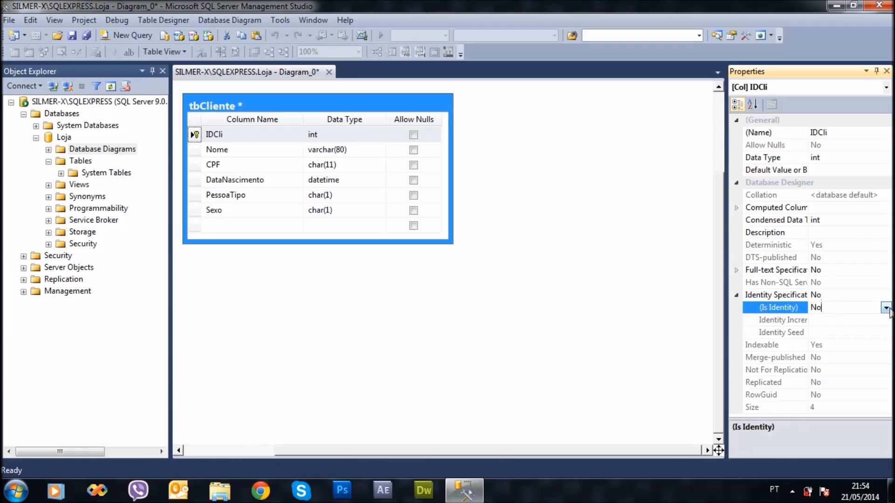
click(886, 307)
click(817, 321)
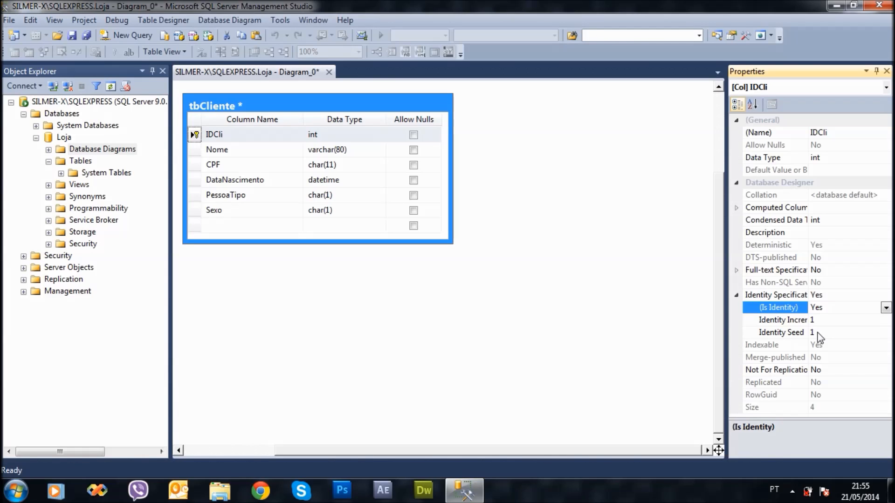
click(696, 291)
click(195, 135)
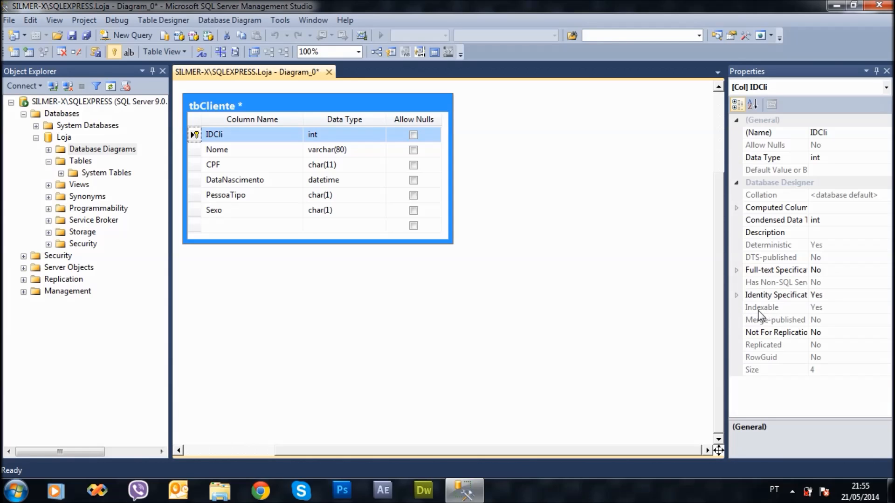
click(737, 296)
click(736, 295)
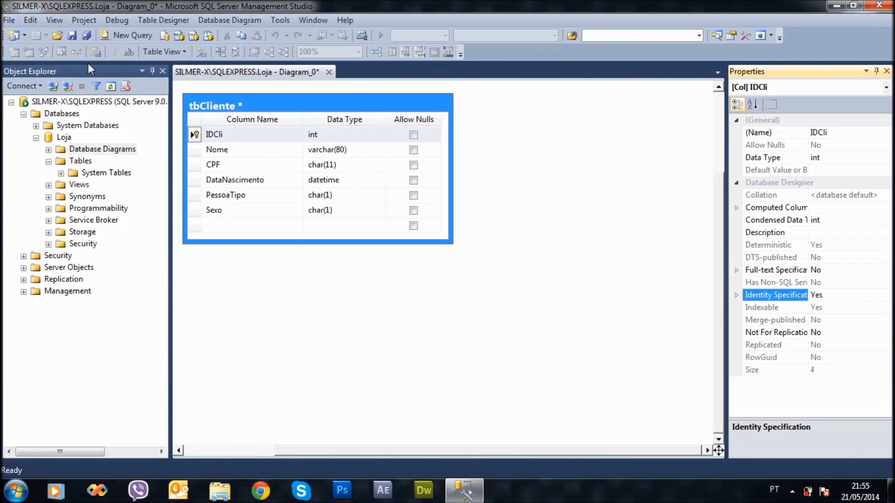
click(69, 37)
- Create a new table named tbTelefone in the diagram and place it over the lower-right corner of tbCliente
right_click(344, 273)
right_click(261, 296)
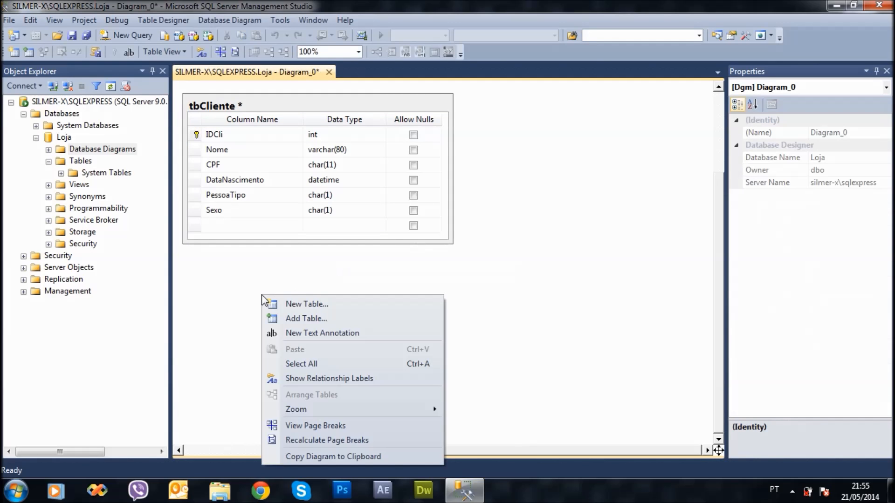
click(305, 304)
drag(426, 208, 482, 267)
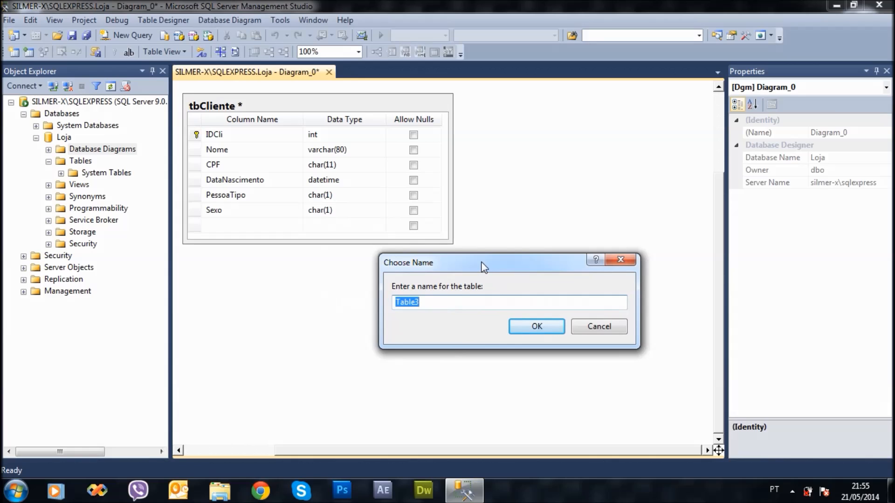
text(tbTelefone)
key(Return)
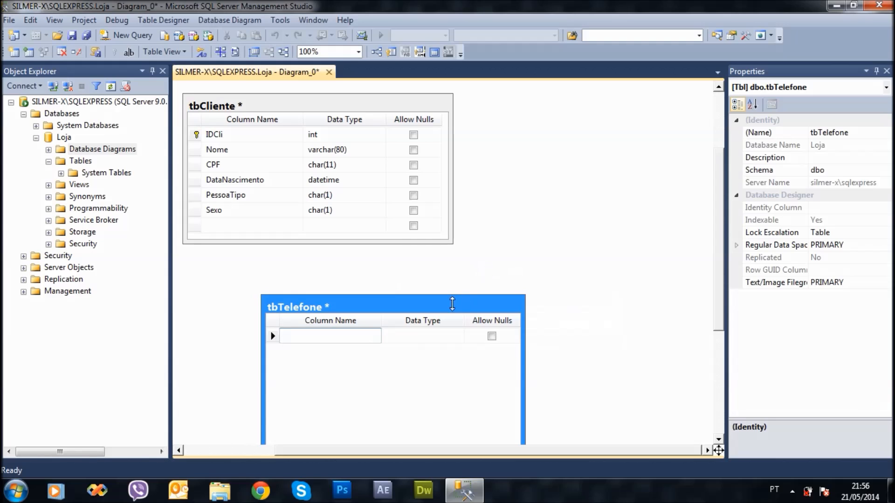
drag(668, 229, 588, 212)
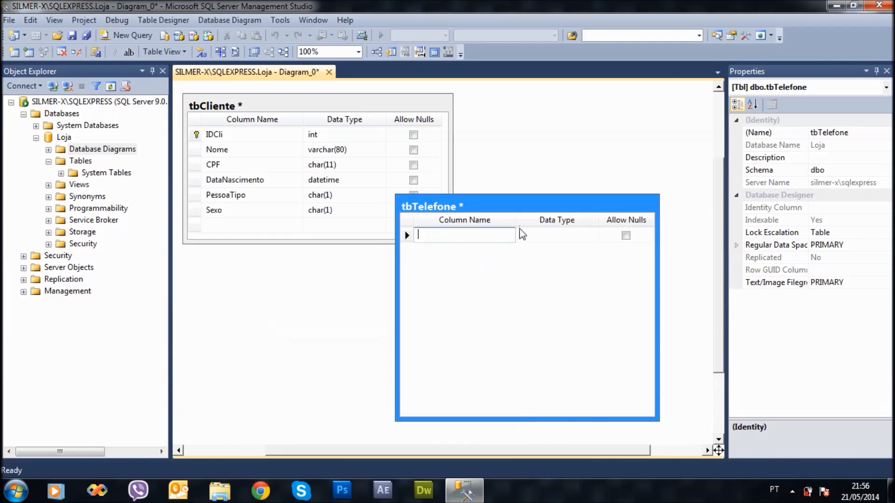
drag(494, 202, 493, 191)
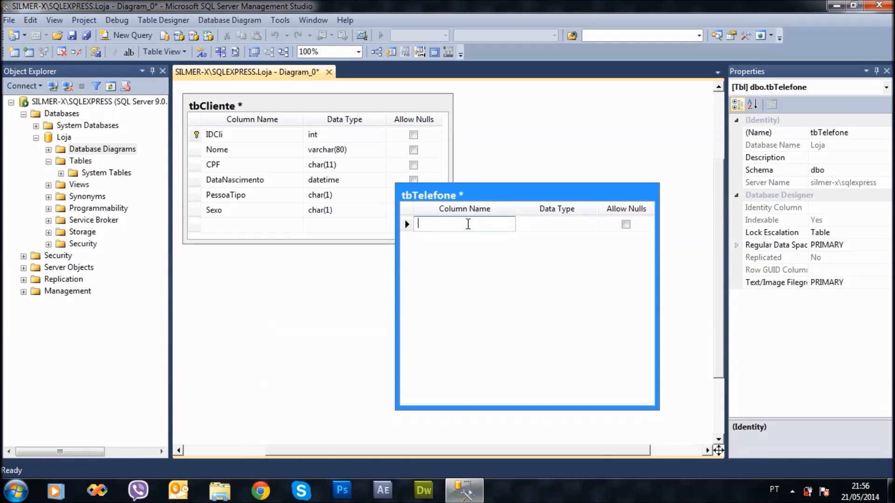
- Add the column IDTel to tbTelefone with data type int and no nulls allowed, and set it as the primary key
text(ID)
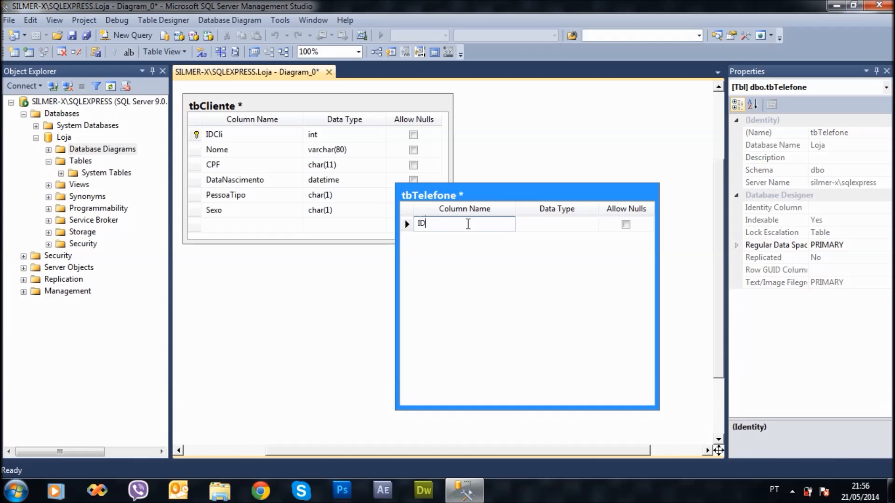
text(Tel)
click(547, 227)
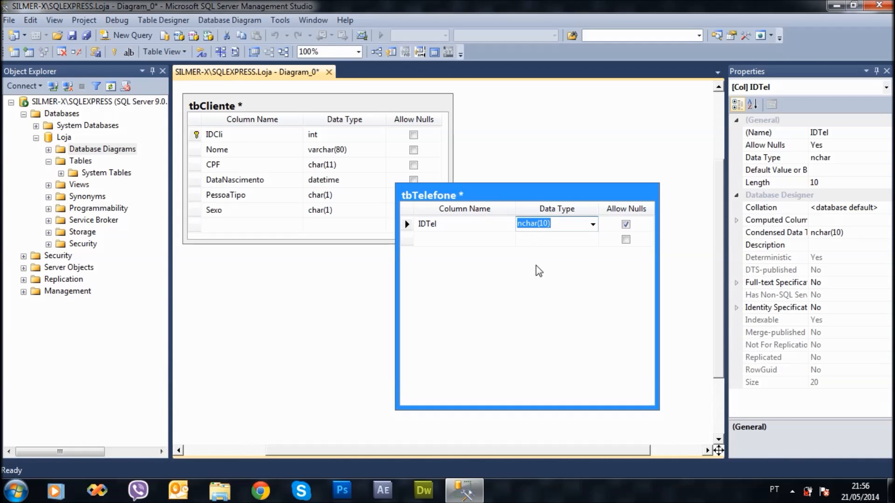
text(int)
click(626, 224)
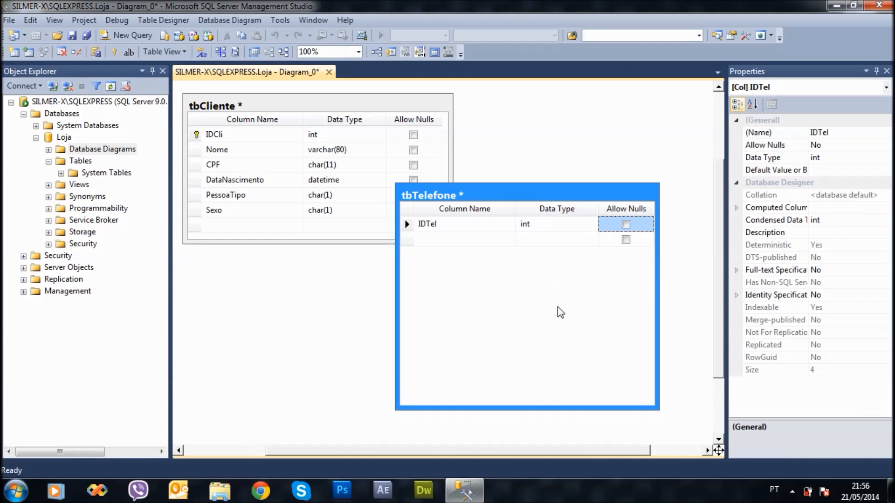
click(408, 225)
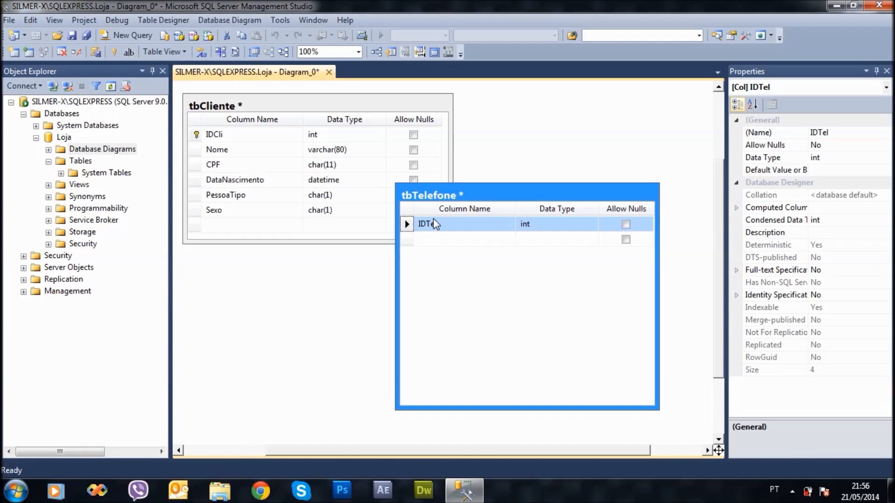
right_click(418, 227)
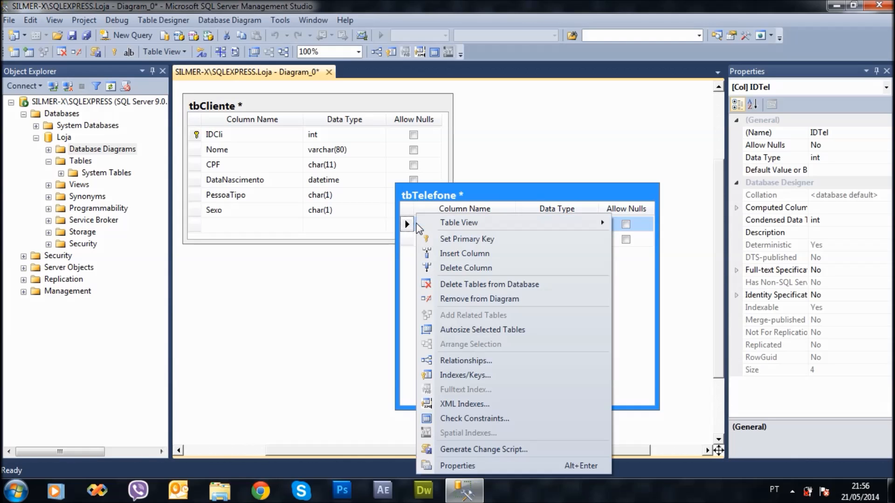
click(454, 239)
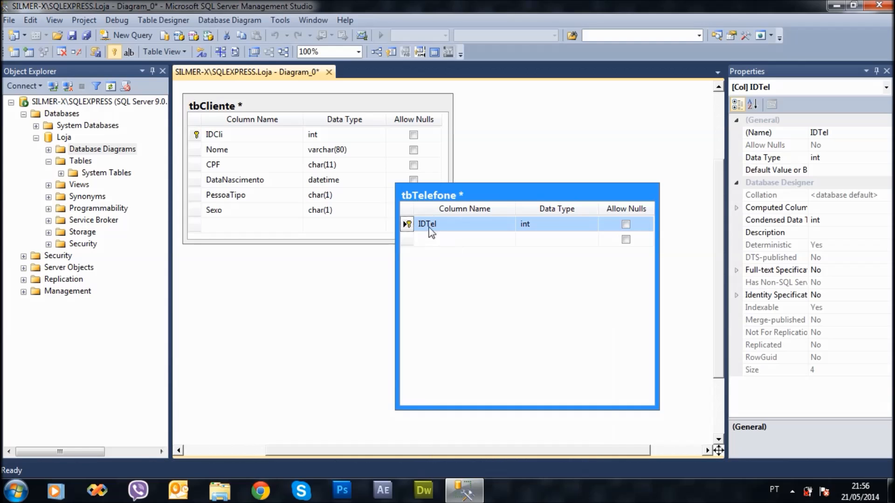
- Add the column IDCli to tbTelefone with data type int and no nulls allowed
click(428, 239)
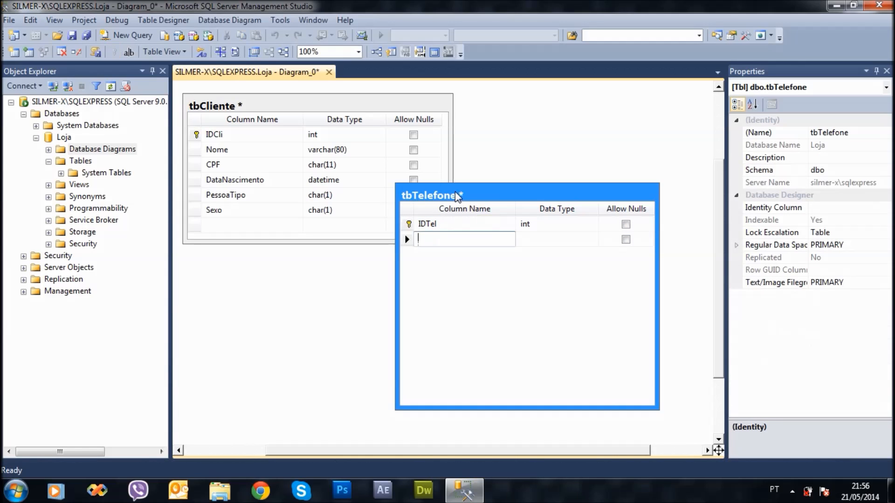
drag(455, 193, 436, 193)
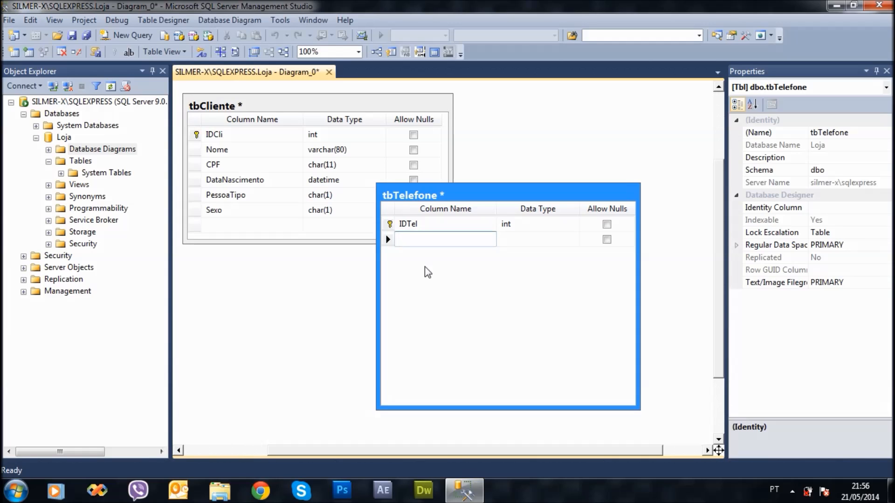
text(ID)
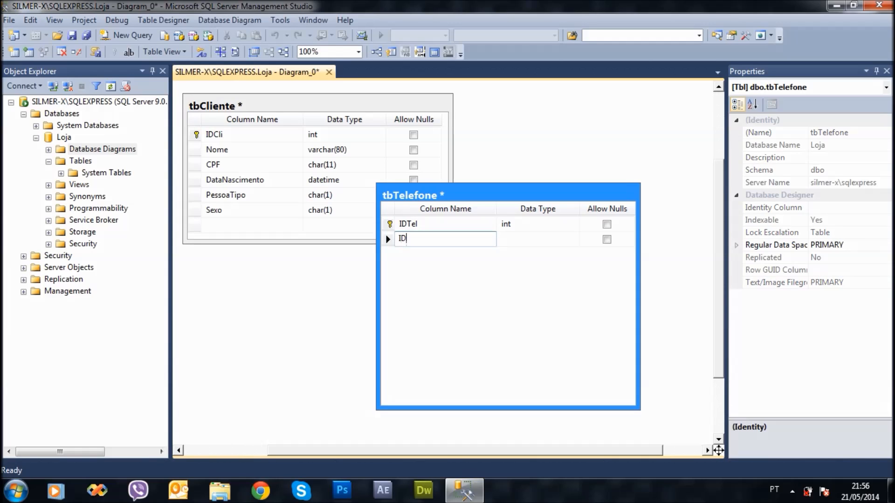
text(Cli)
click(514, 239)
text(int)
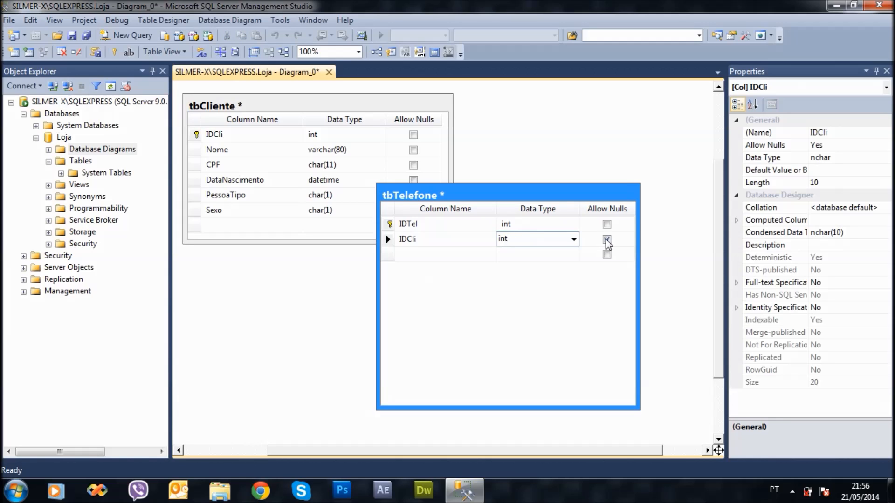
click(606, 239)
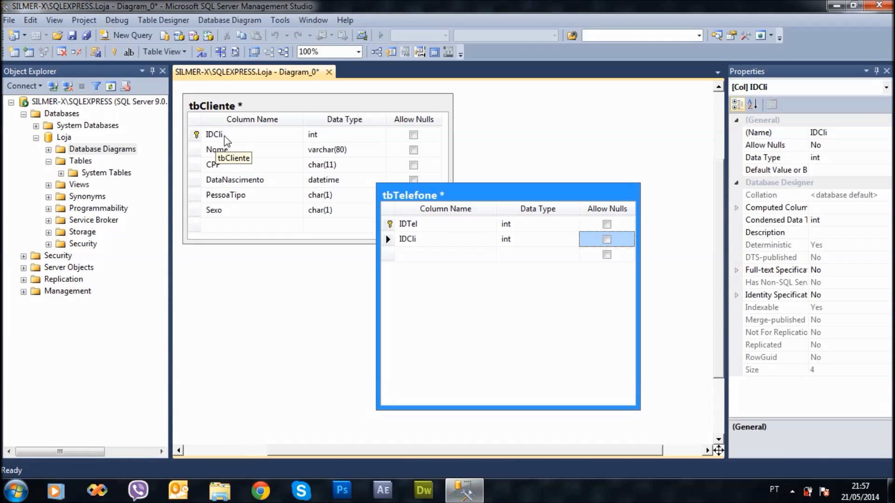
click(409, 242)
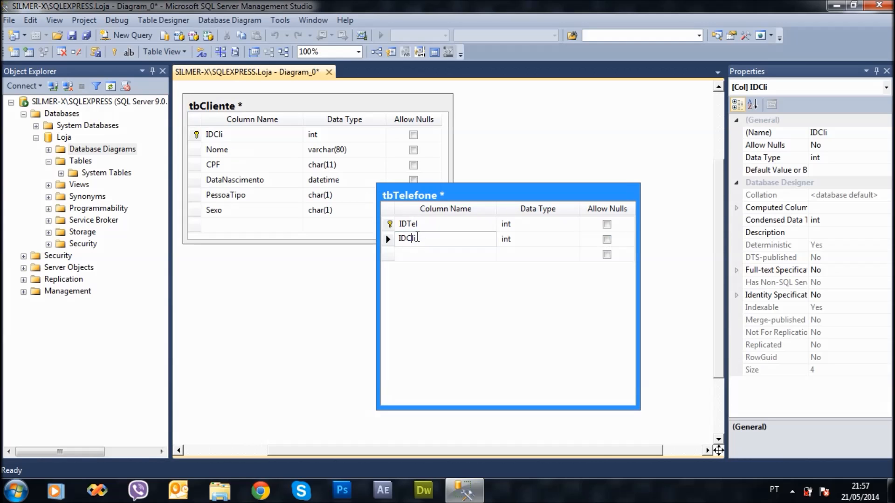
click(412, 255)
click(388, 239)
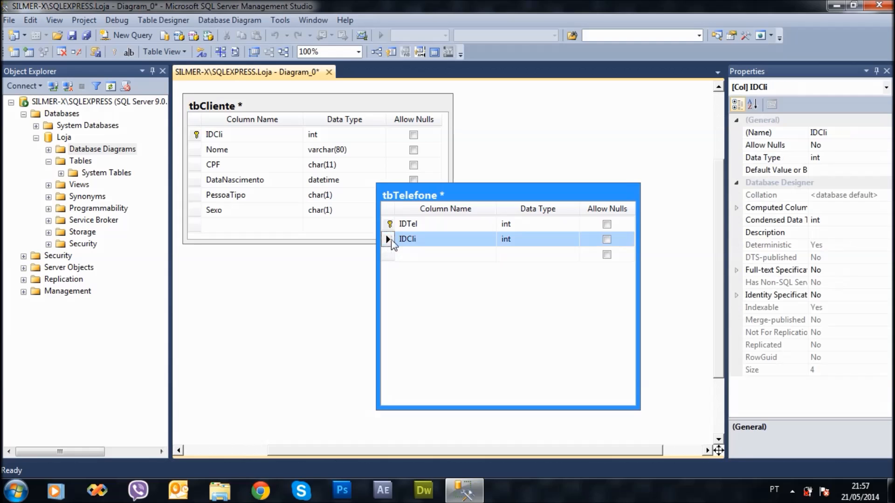
- Shift tbTelefone slightly right and up in the diagram and add a DDD column with data type char(3)
drag(425, 198, 456, 203)
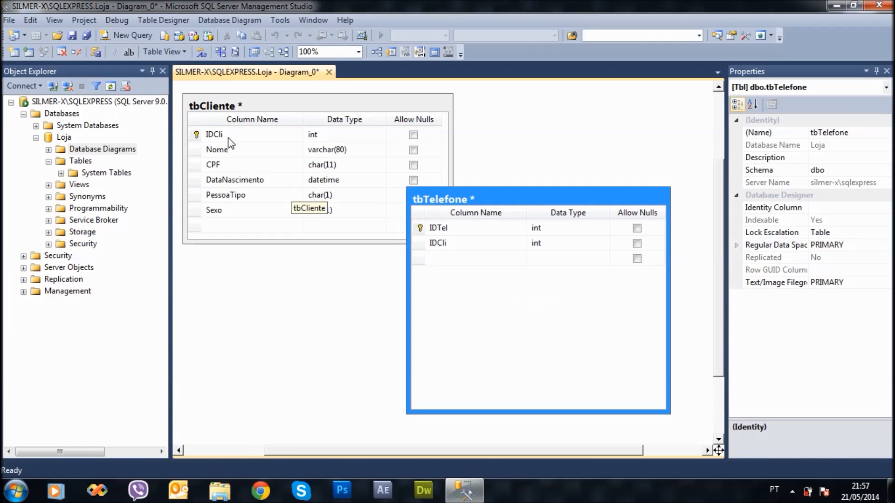
drag(474, 200, 466, 178)
click(440, 247)
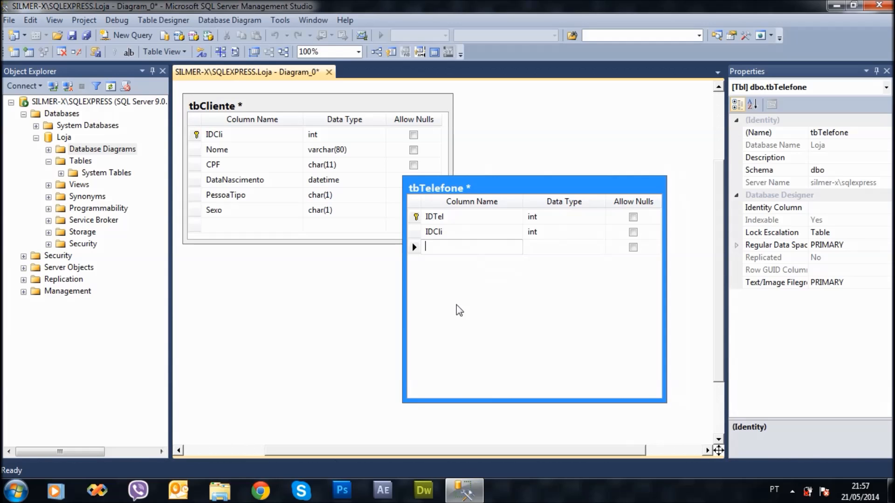
text(DDD)
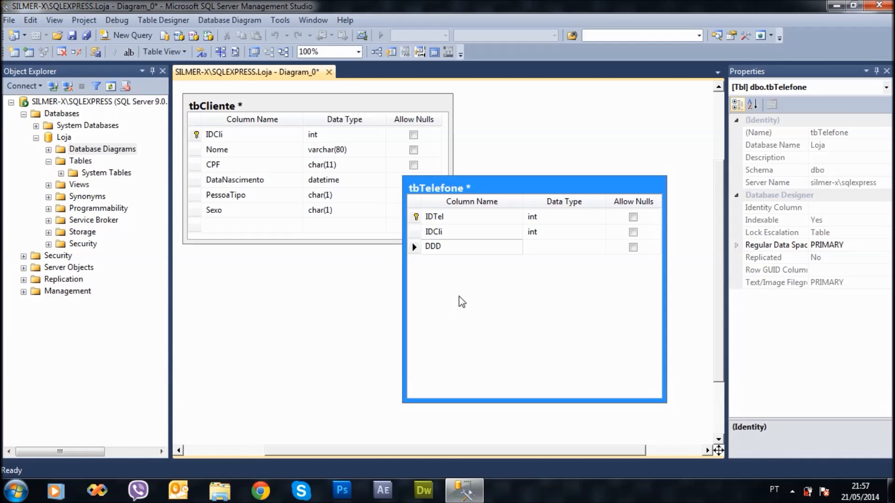
click(551, 252)
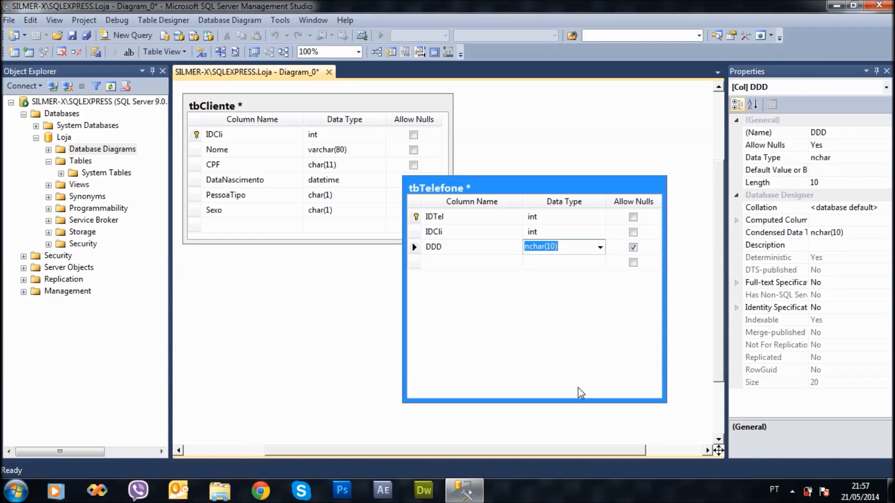
text(char)
key(BackSpace)
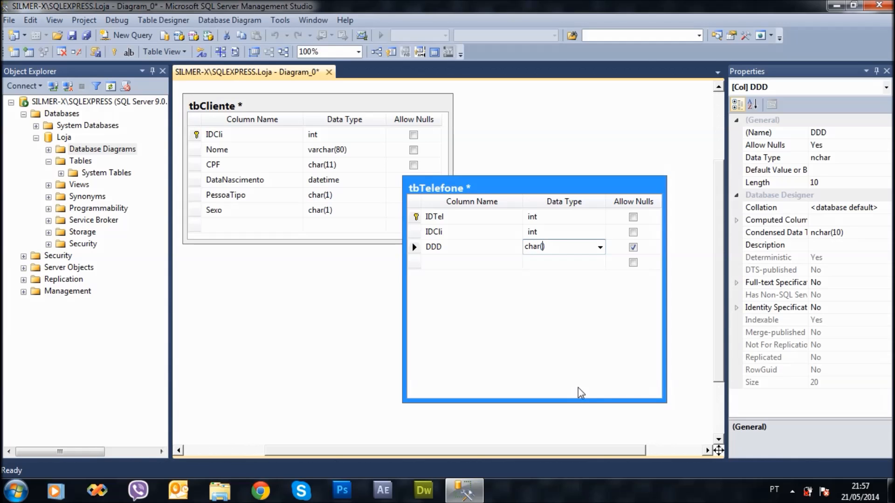
text(3)
click(544, 264)
- Add a Telefone column of type varchar(8) to tbTelefone and disallow nulls for both DDD and Telefone
click(459, 260)
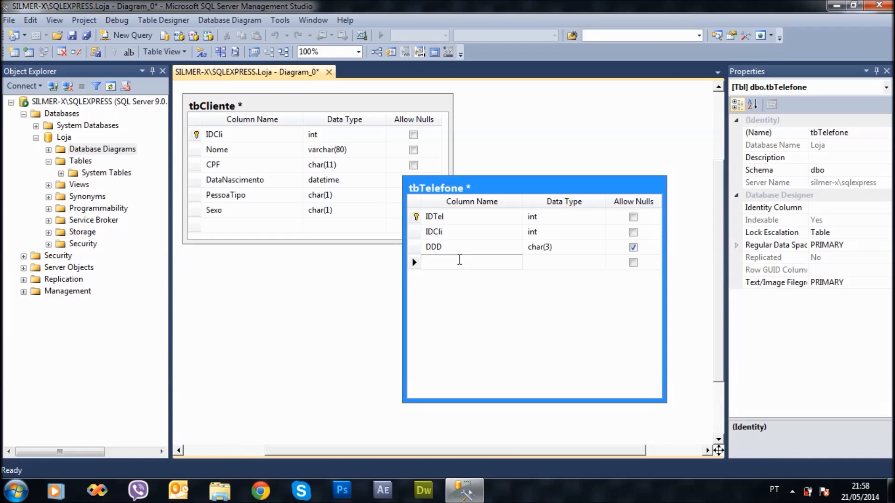
text(Telefone)
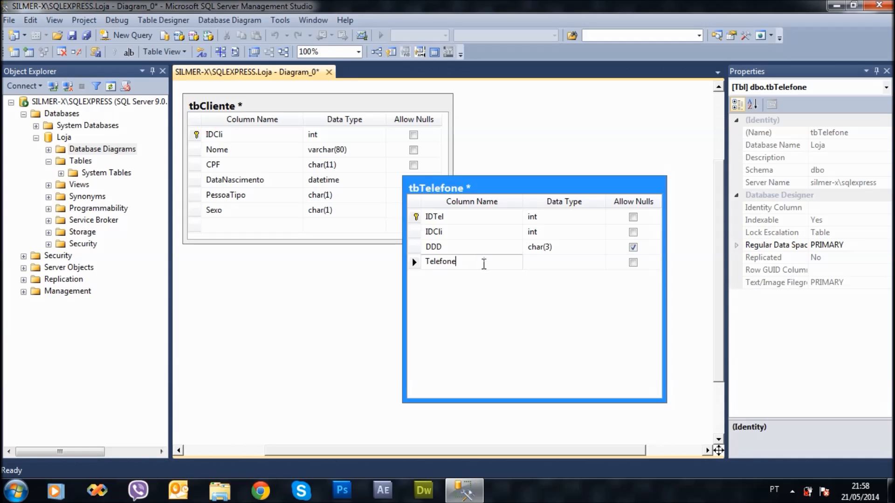
click(569, 265)
text(var)
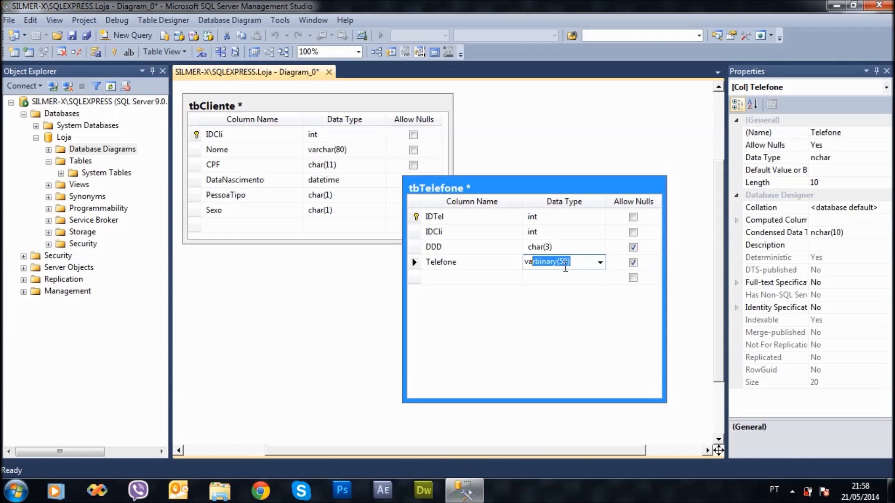
text(ch)
key(Return)
key(BackSpace)
key(Delete)
text(8)
click(633, 247)
click(633, 263)
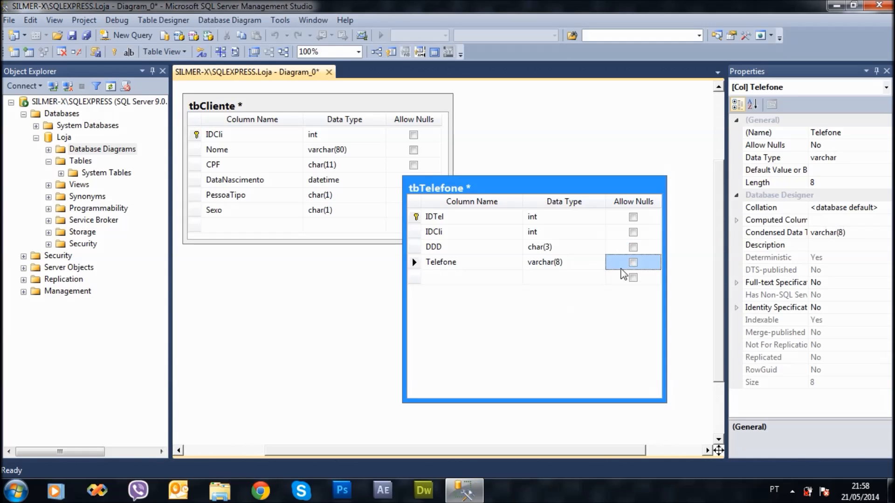
- Add the column DDDCel to tbTelefone with data type char(3) and no nulls allowed
click(439, 281)
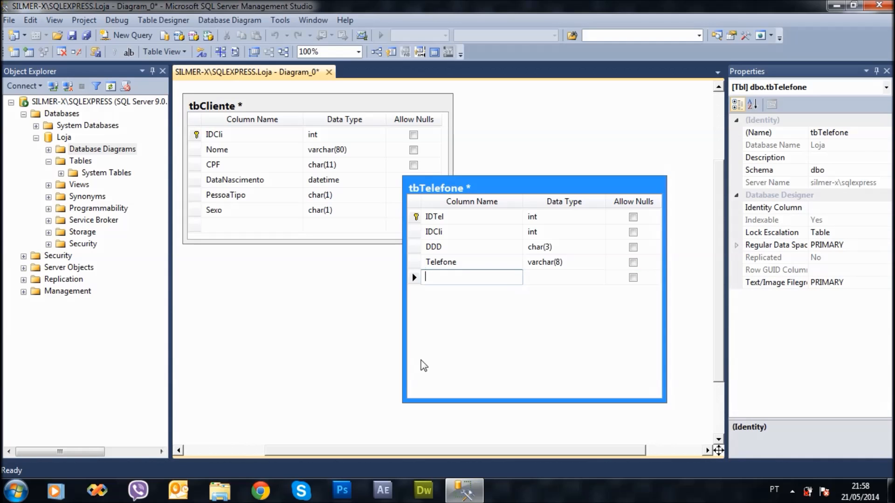
text(DDDCel)
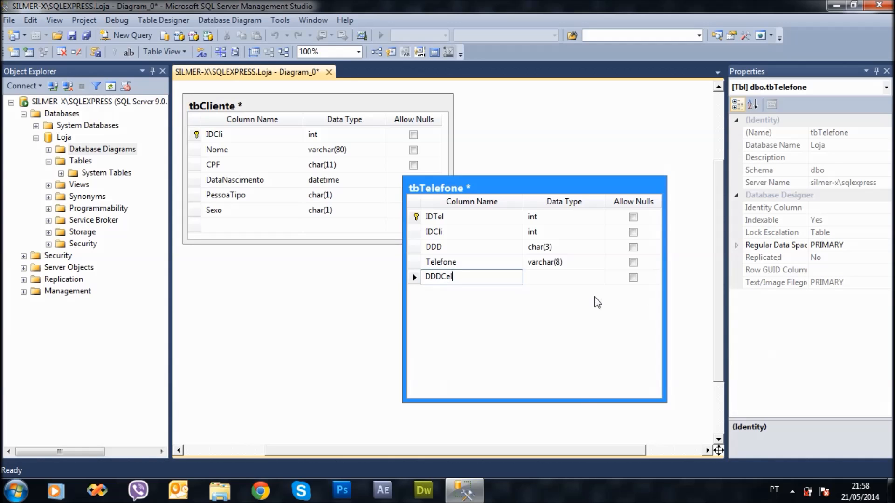
key(Tab)
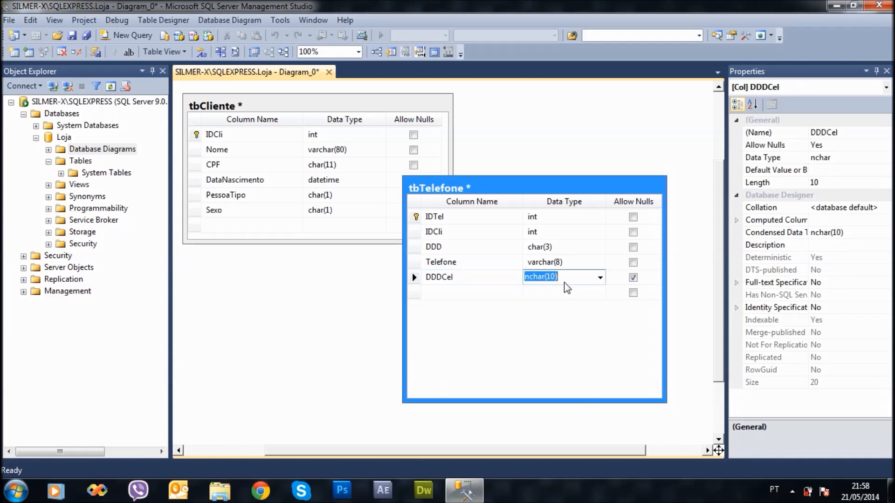
text(char)
key(Right)
key(Right)
key(BackSpace)
key(BackSpace)
text(3)
click(633, 277)
click(473, 248)
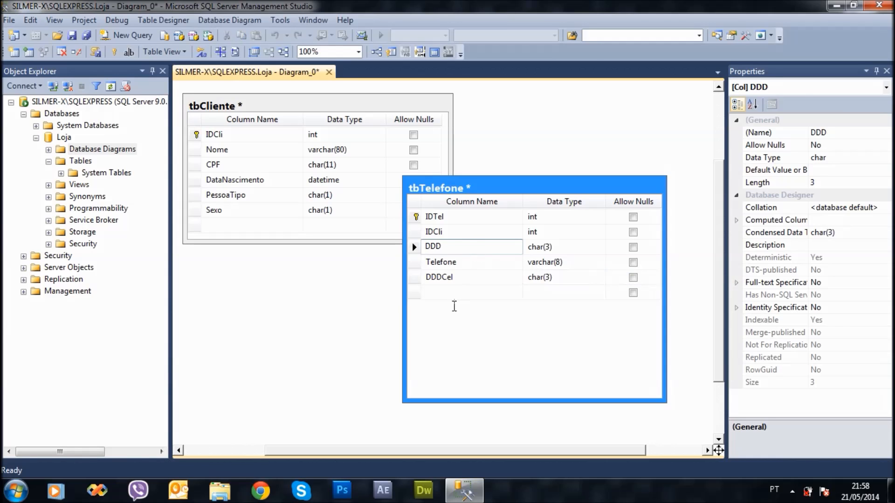
- Add the column Cel to tbTelefone with data type varchar(9) and no nulls allowed
click(442, 292)
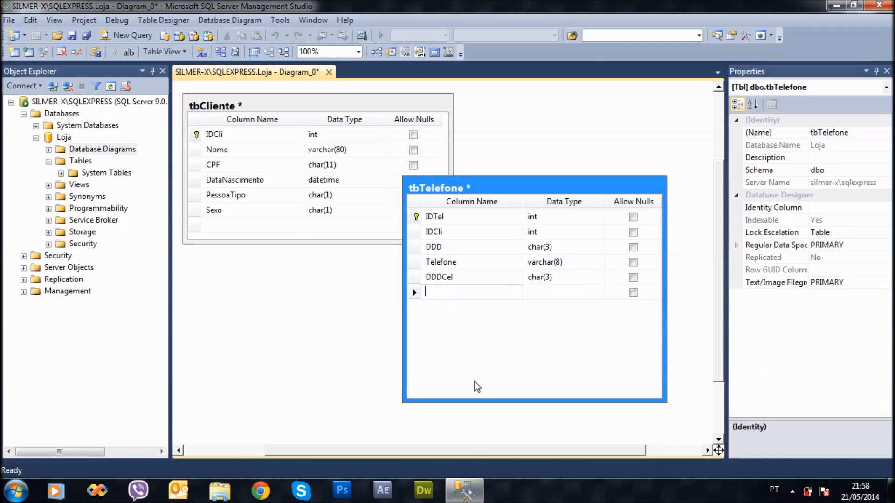
text(Cel)
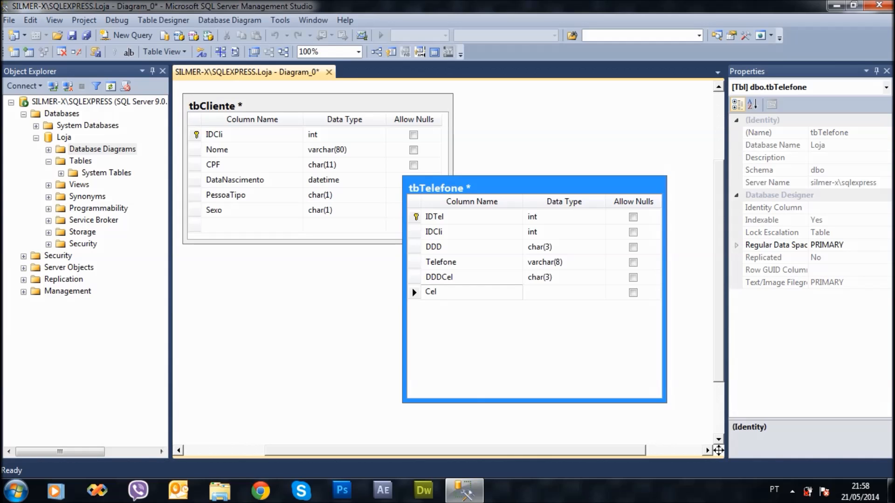
click(532, 291)
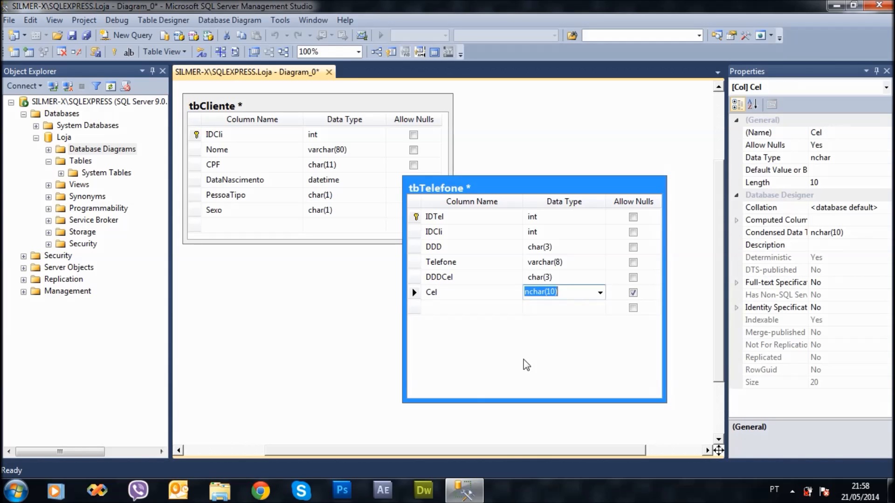
text(varc)
key(Right)
key(Right)
key(Right)
key(Right)
key(Right)
key(Right)
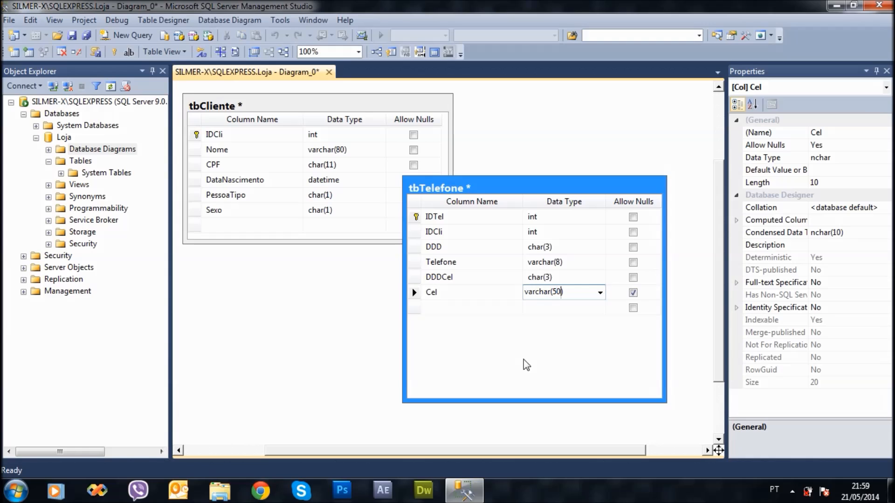
key(BackSpace)
key(BackSpace)
text(9)
click(633, 293)
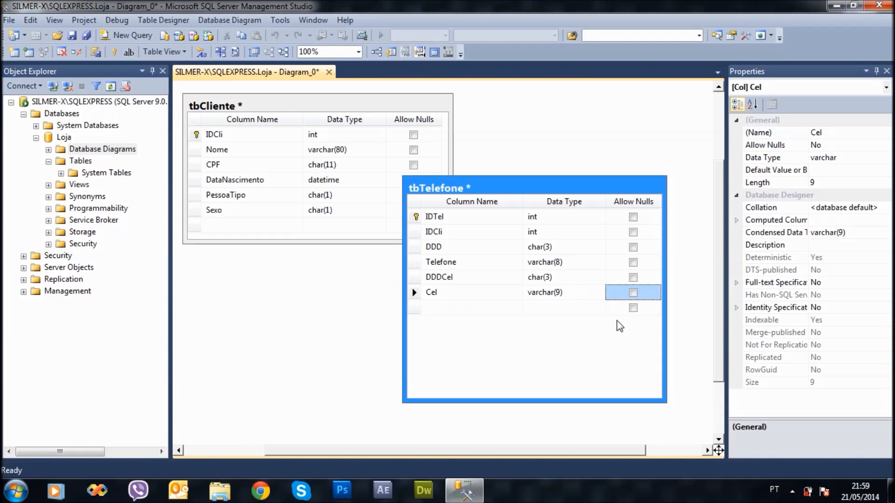
- Narrow the tbTelefone box slightly and arrange it to the right of tbCliente, with their top edges level and a gap between them
drag(465, 188, 502, 150)
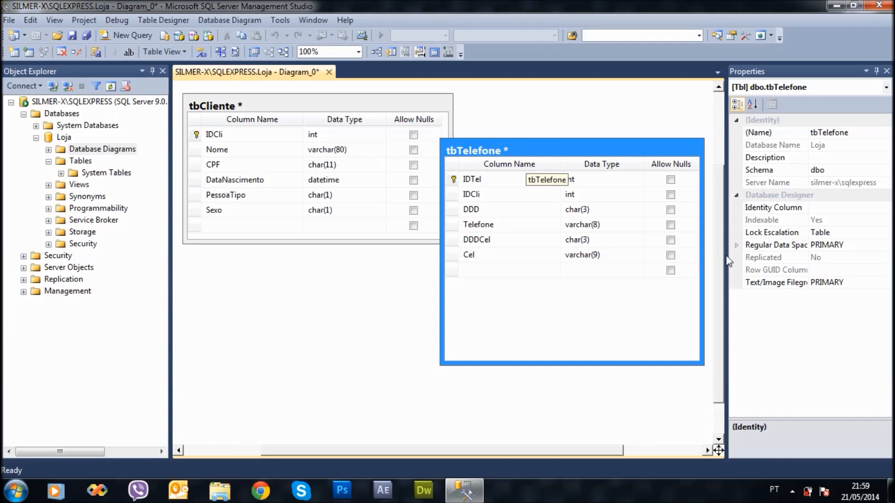
drag(702, 249, 687, 249)
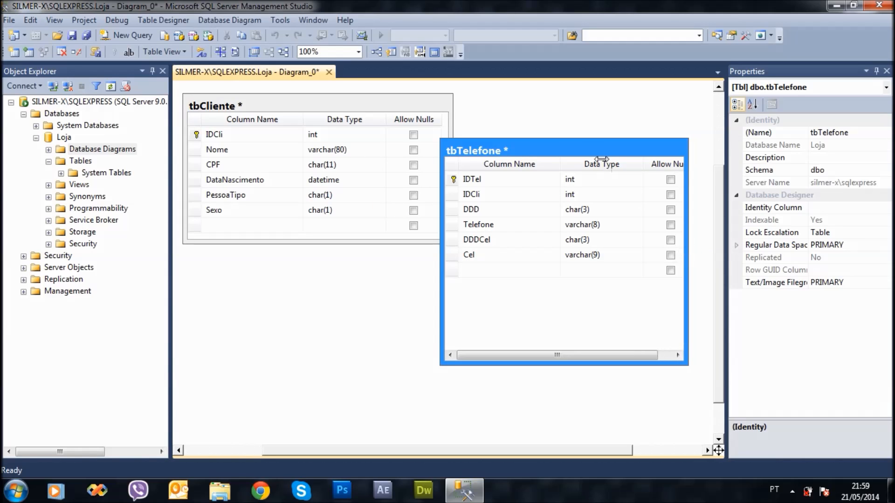
drag(593, 151, 615, 106)
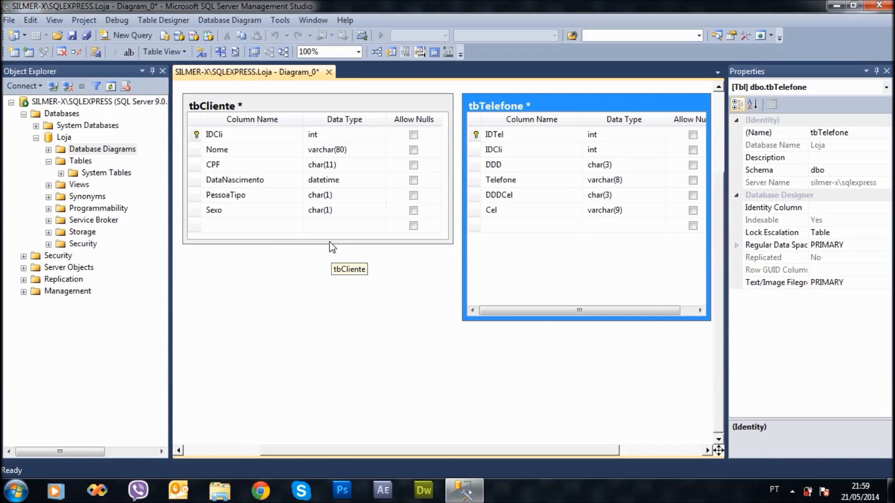
drag(345, 108, 338, 106)
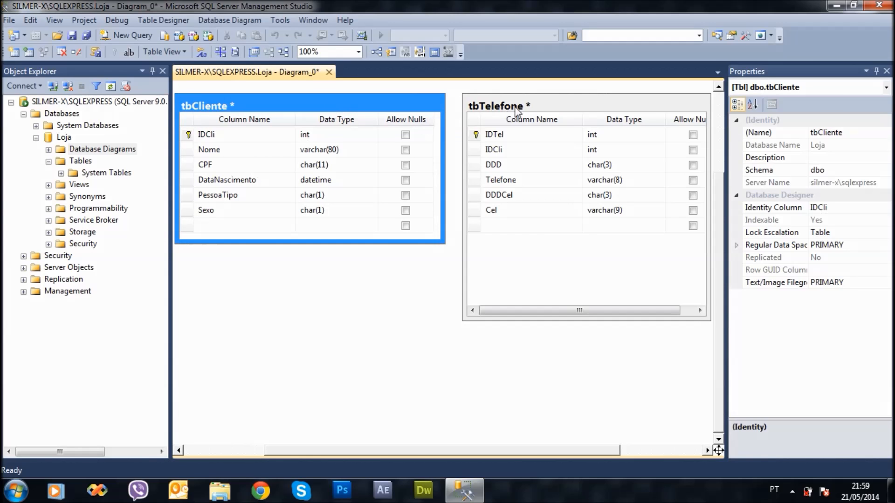
click(483, 136)
drag(496, 105, 490, 103)
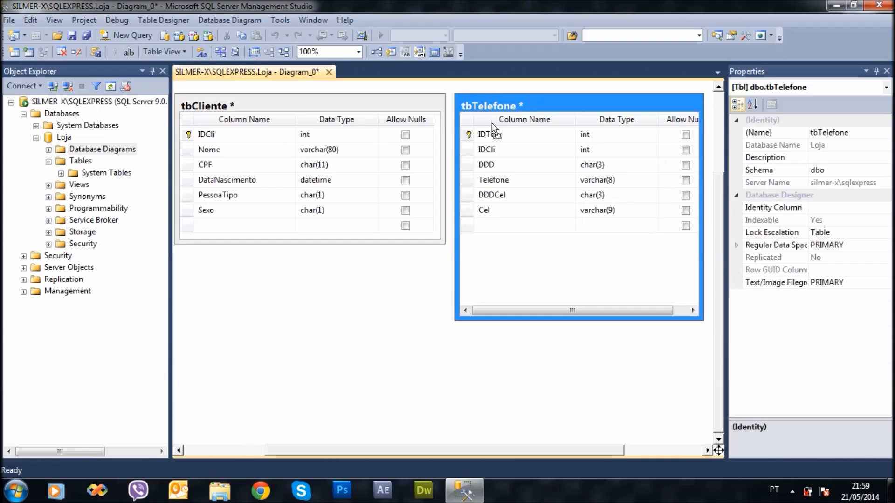
drag(544, 99, 552, 100)
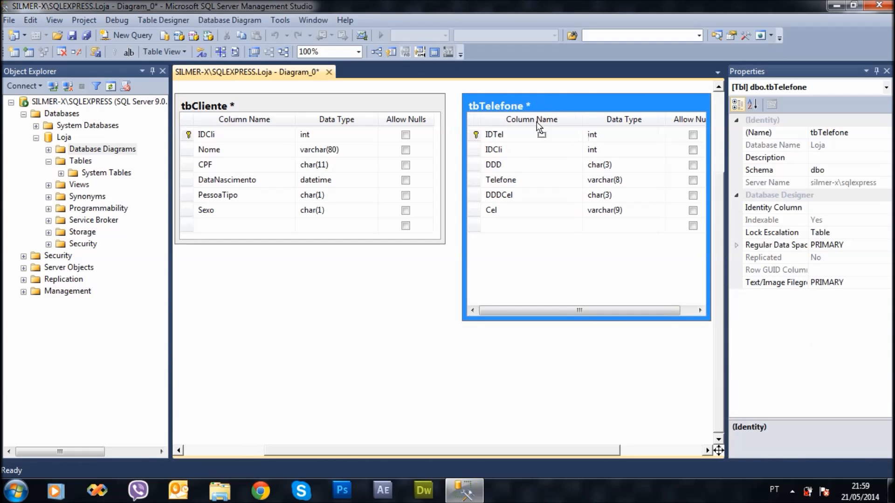
- Make the IDTel column of tbTelefone an identity column by setting Is Identity to Yes
click(476, 134)
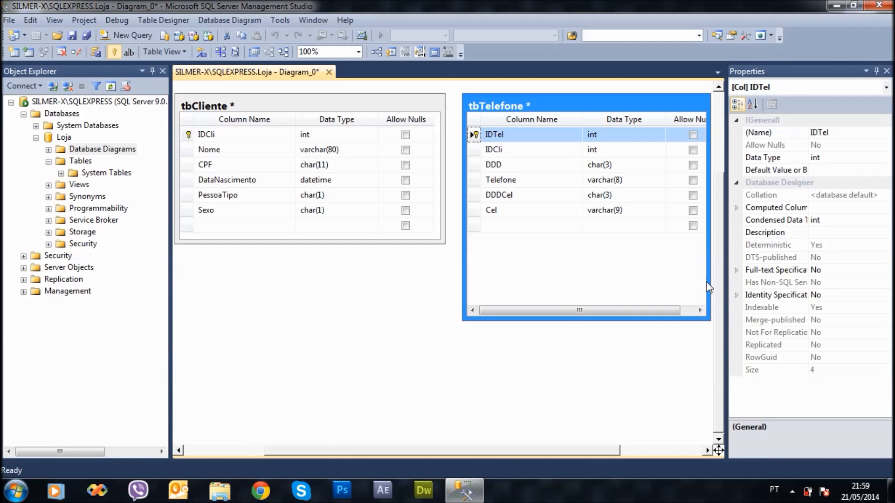
click(736, 294)
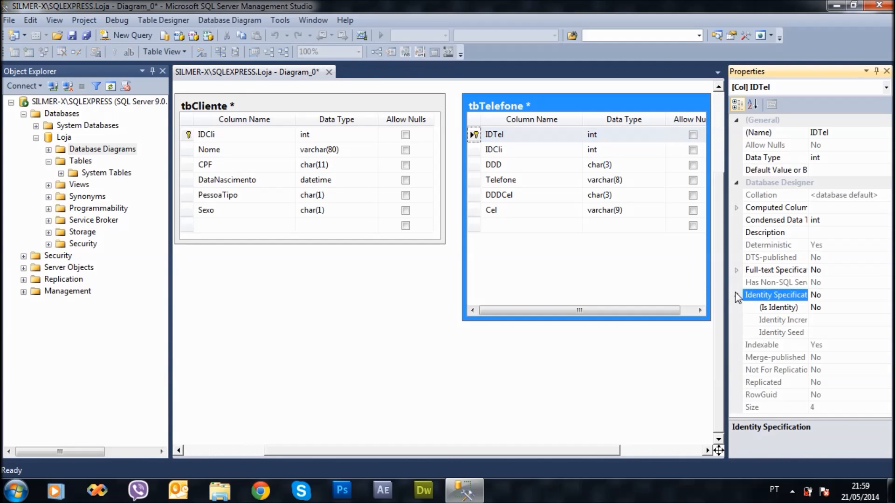
click(477, 137)
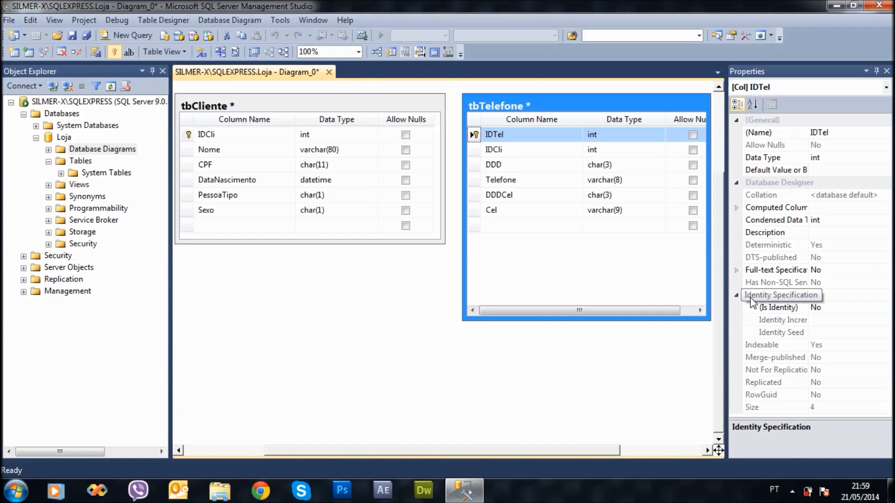
click(839, 309)
click(886, 309)
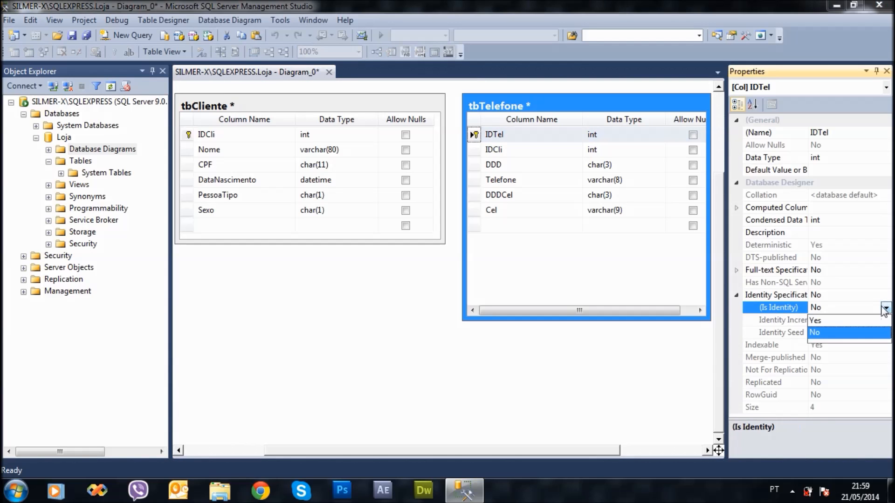
click(815, 325)
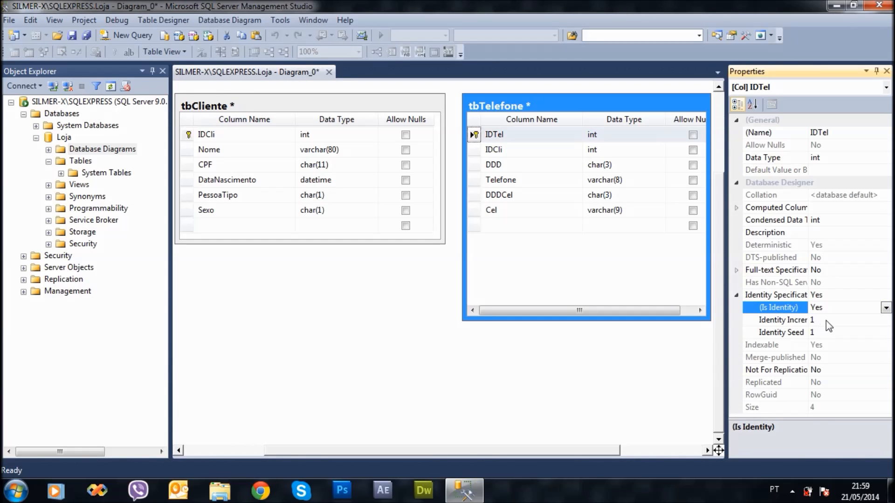
- Examine the Identity Increment and Identity Seed properties of the IDTel column in tbTelefone
click(826, 320)
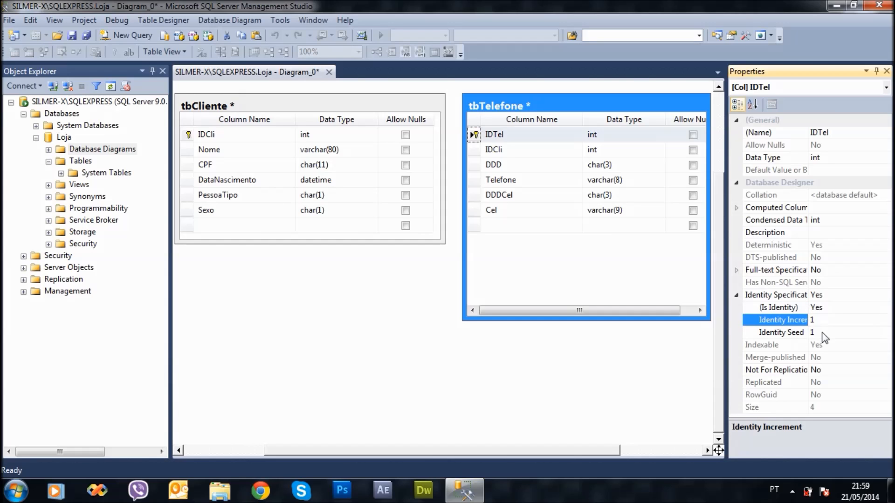
click(823, 332)
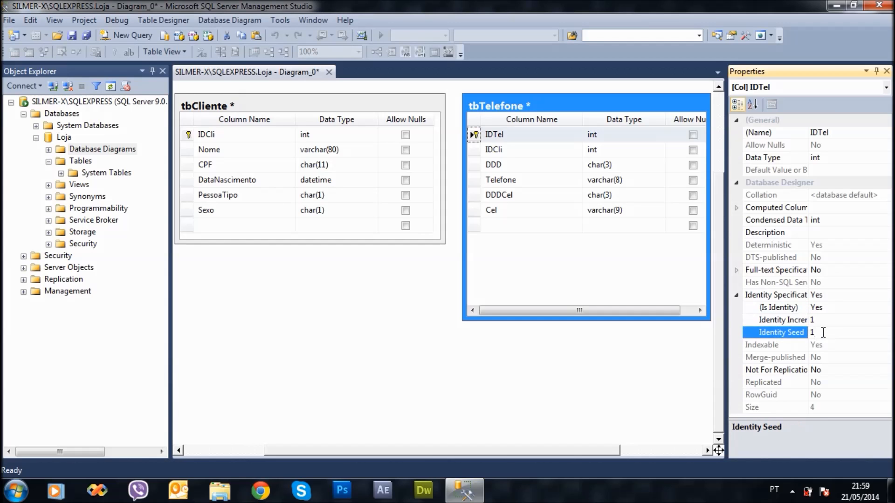
click(819, 320)
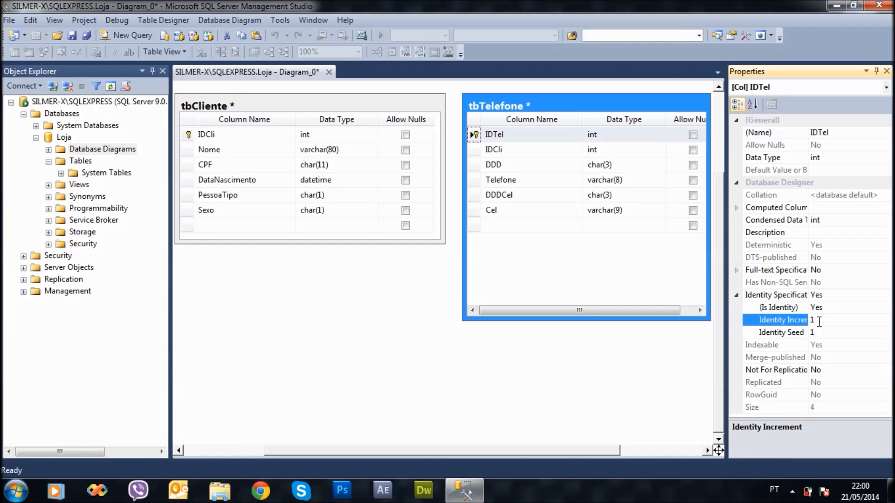
click(820, 332)
click(821, 319)
click(826, 333)
click(819, 320)
click(845, 333)
click(842, 320)
click(580, 110)
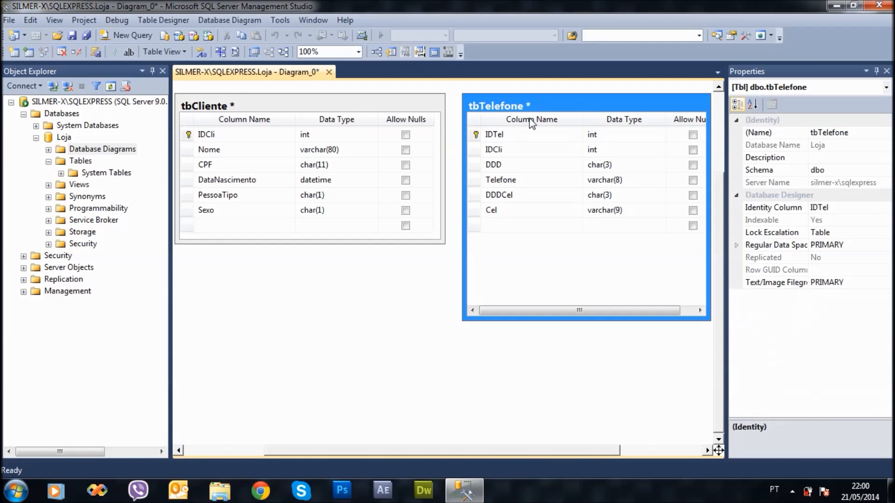
- Save the diagram under the name Diagram_Loja and accept saving tbTelefone and tbCliente to the database
click(71, 35)
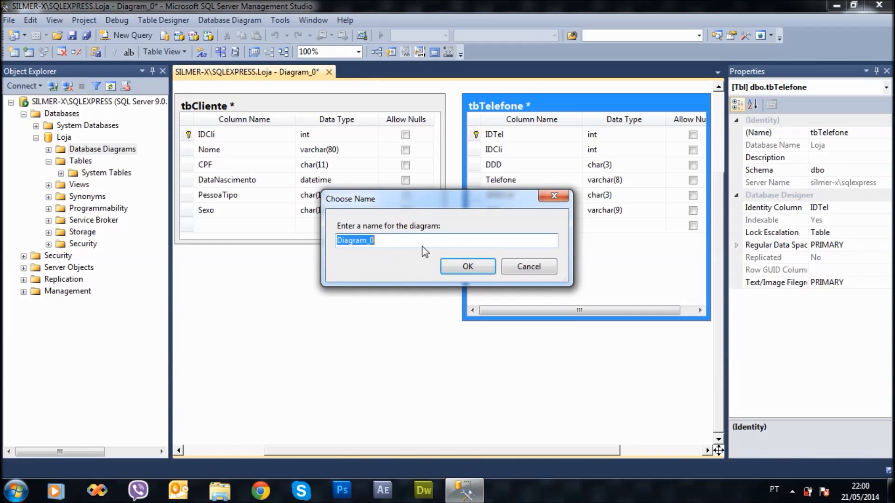
drag(410, 198, 383, 336)
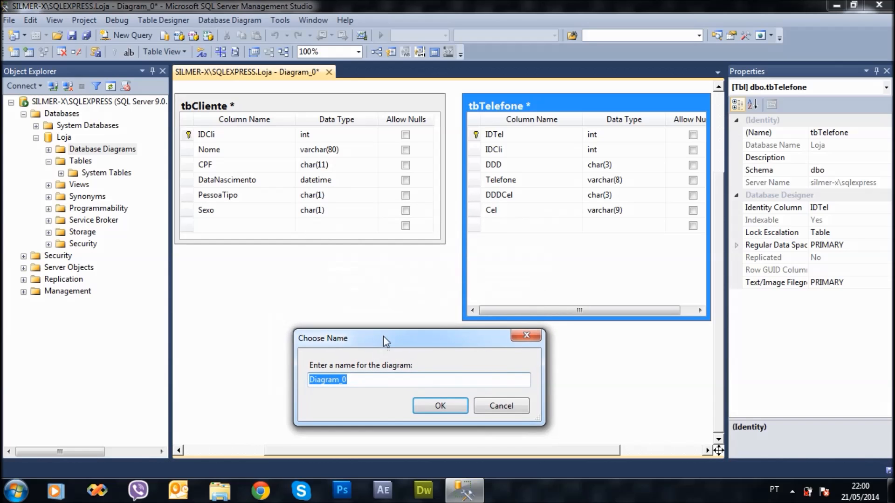
click(386, 381)
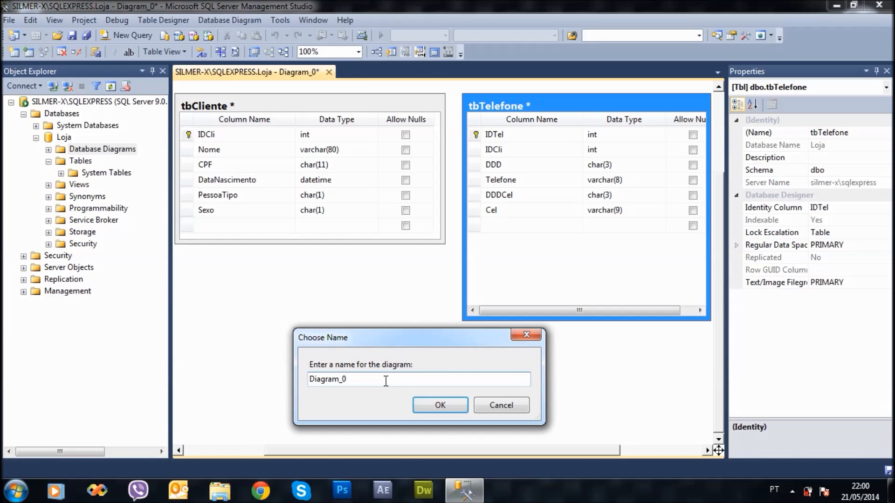
key(BackSpace)
text(teste)
key(BackSpace)
key(BackSpace)
key(BackSpace)
key(BackSpace)
key(BackSpace)
text(Loja)
drag(382, 340, 300, 342)
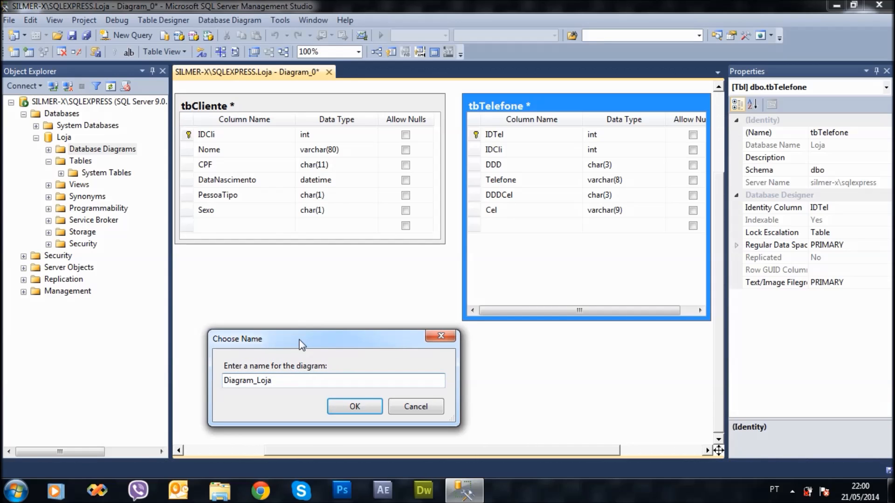
click(353, 407)
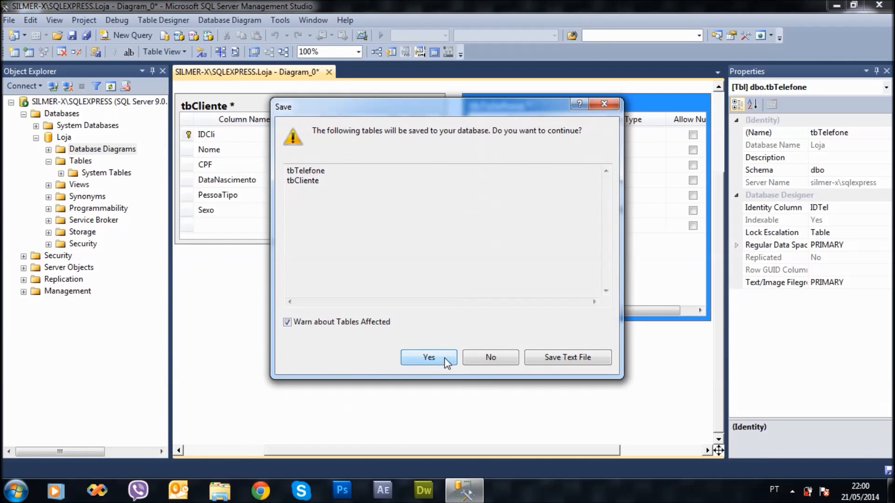
click(429, 358)
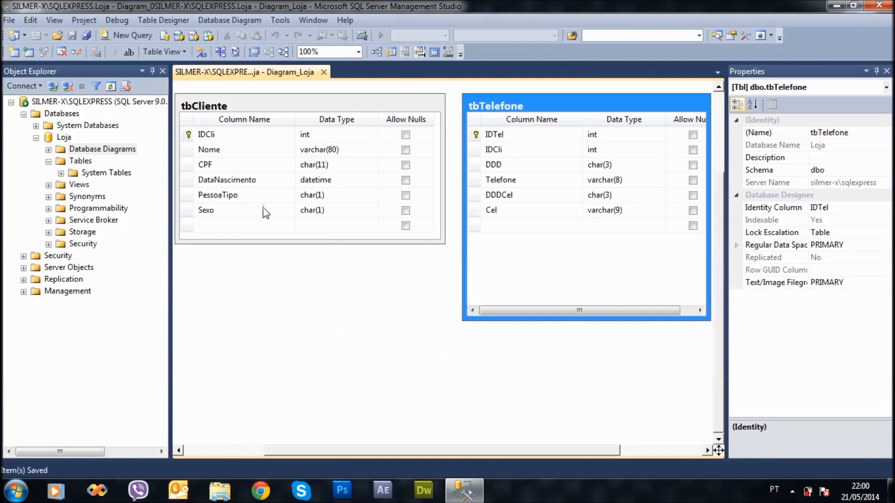
- Create a foreign key relationship from IDCli in tbTelefone to the primary key IDCli in tbCliente, accepting the default settings
click(304, 105)
click(503, 113)
click(495, 150)
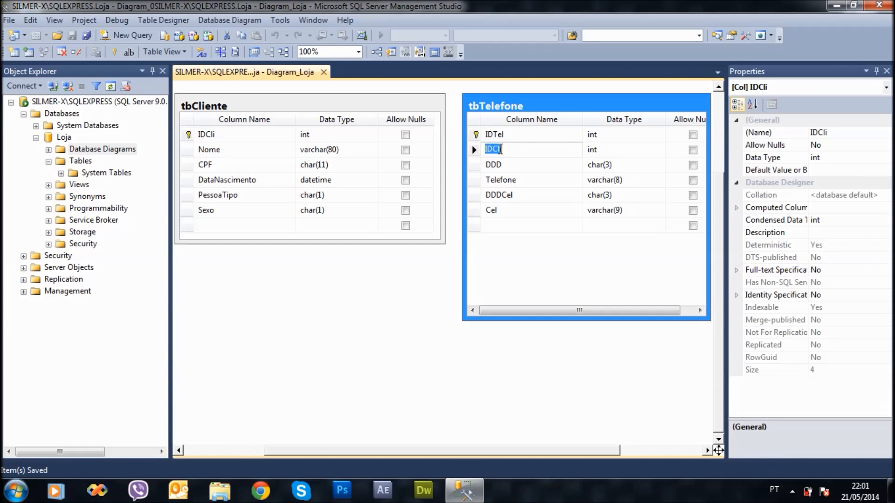
click(473, 166)
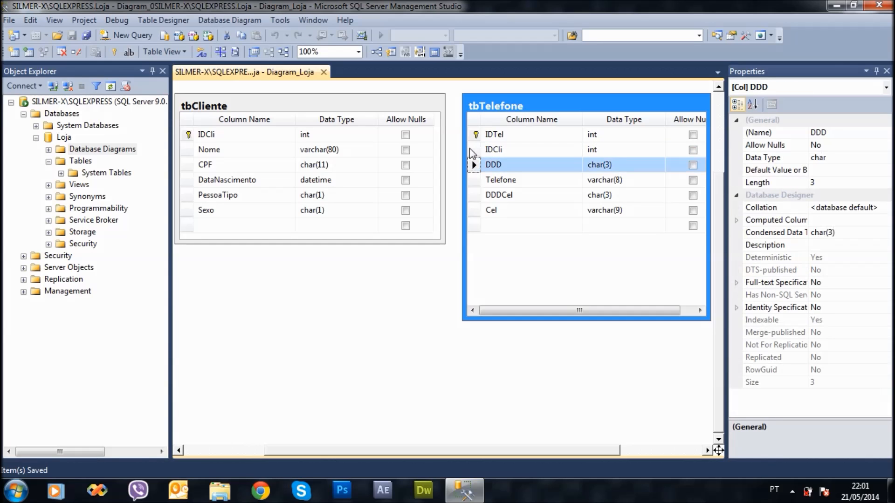
click(472, 150)
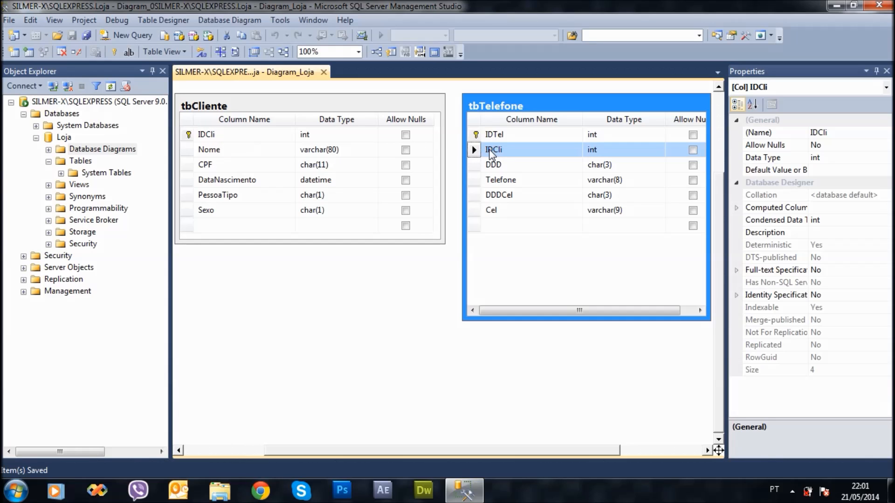
drag(475, 151, 193, 135)
drag(193, 135, 194, 135)
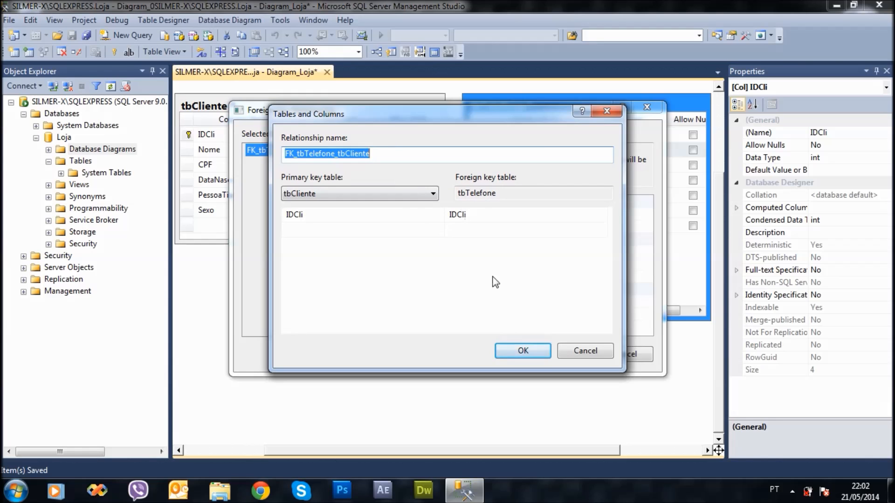
click(523, 353)
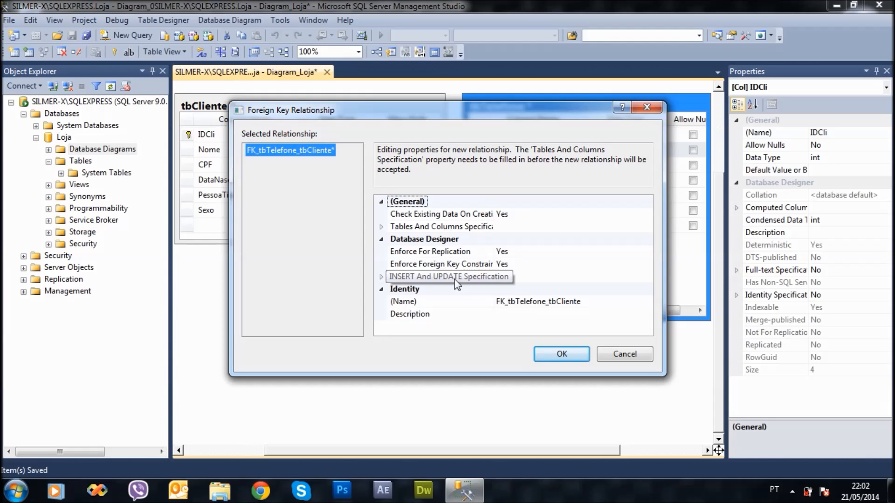
click(562, 355)
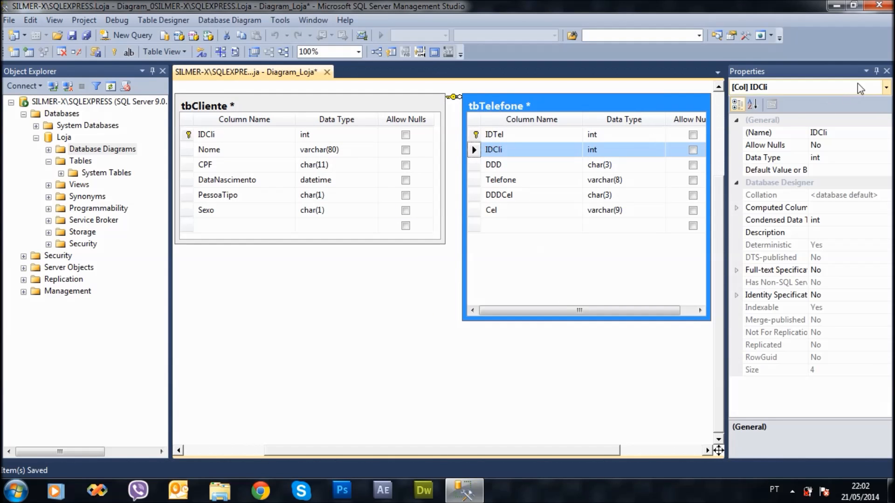
- Close the Properties window and move tbTelefone farther right, widening its gap to tbCliente
click(887, 71)
drag(585, 103, 742, 99)
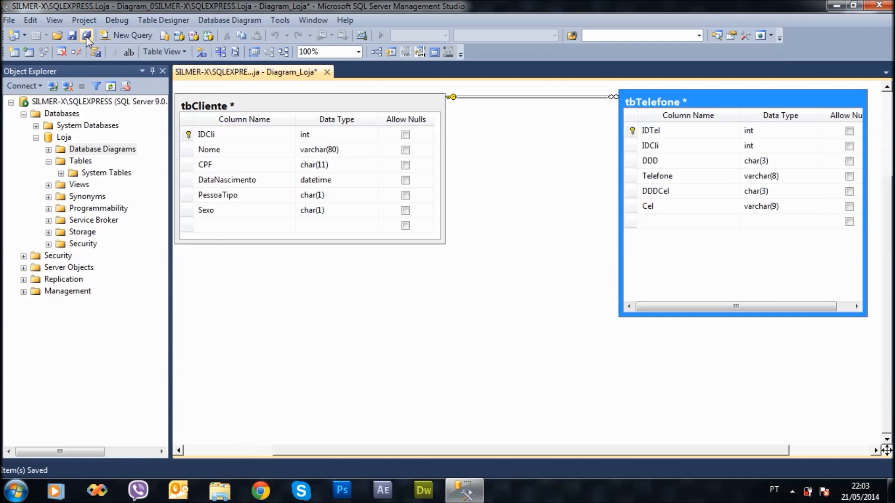
- Save the diagram with the changes to tbCliente and tbTelefone, and refresh the Loja database's list of tables
click(72, 35)
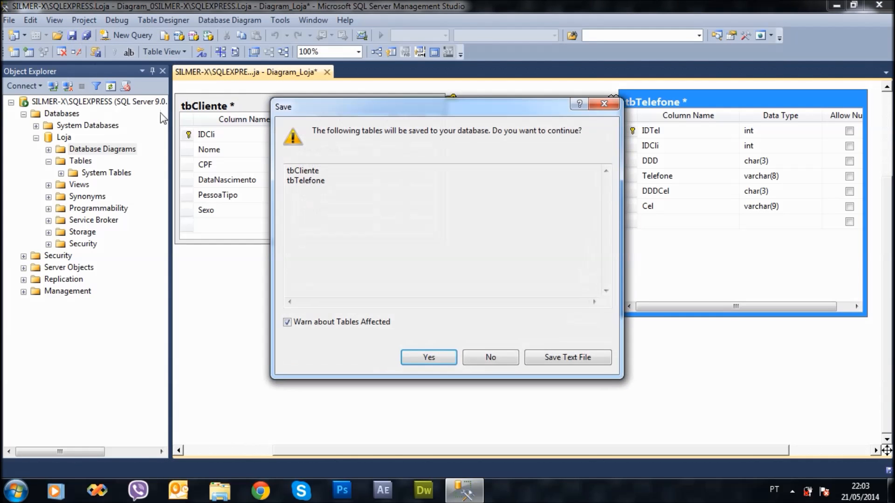
click(429, 359)
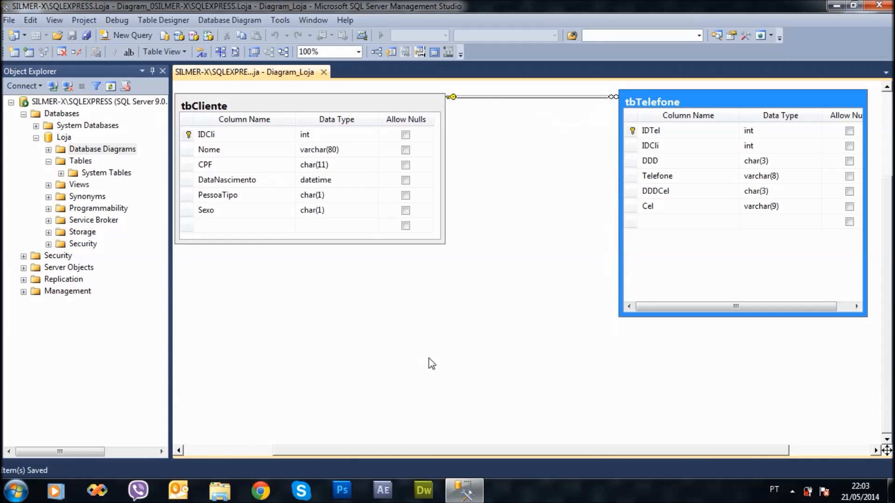
right_click(78, 163)
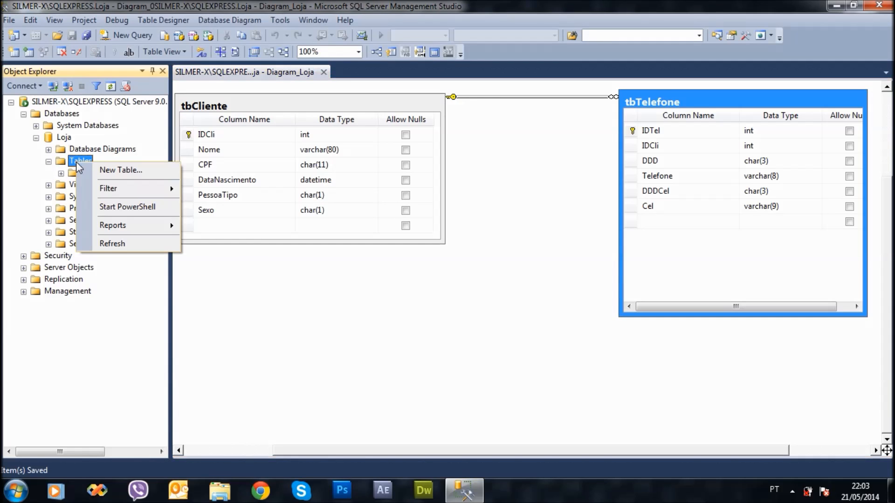
click(111, 245)
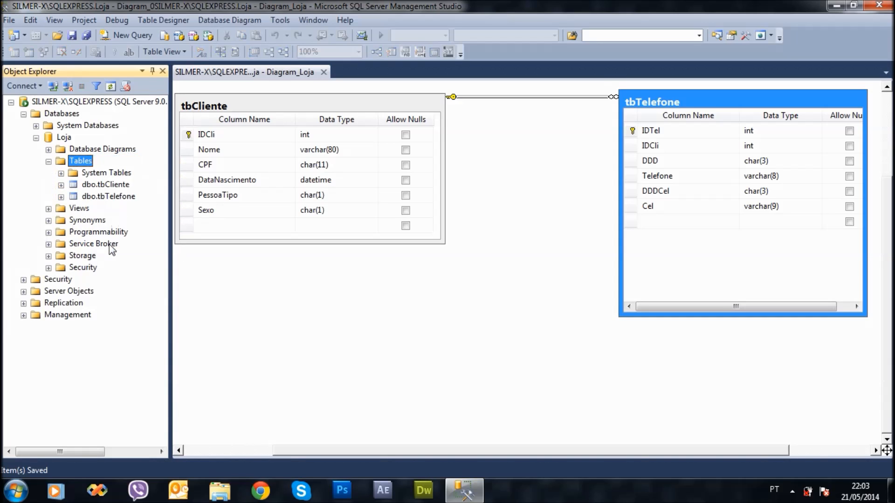
- Examine the columns of dbo.tbCliente with their data types in the object tree, and collapse the table again
click(110, 185)
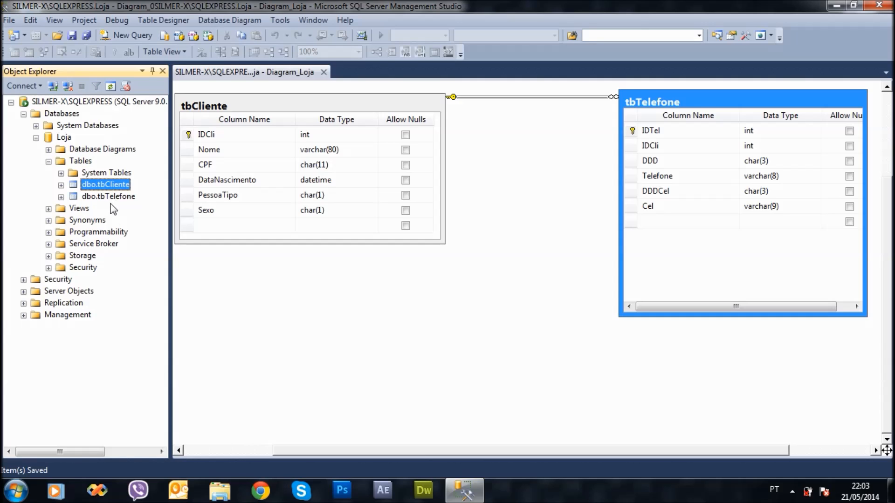
click(108, 198)
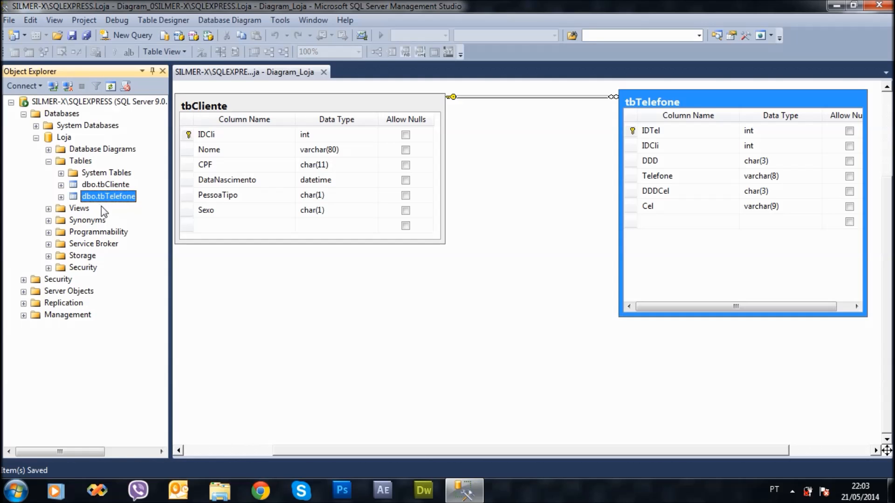
click(61, 186)
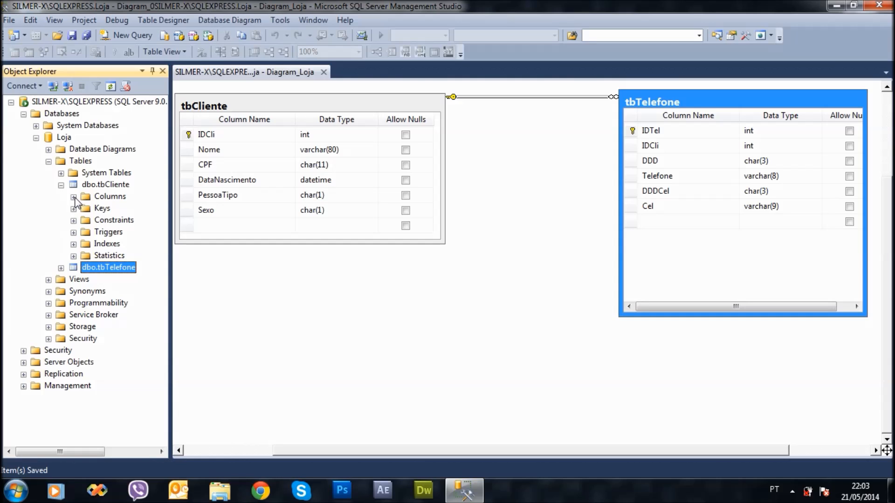
click(74, 198)
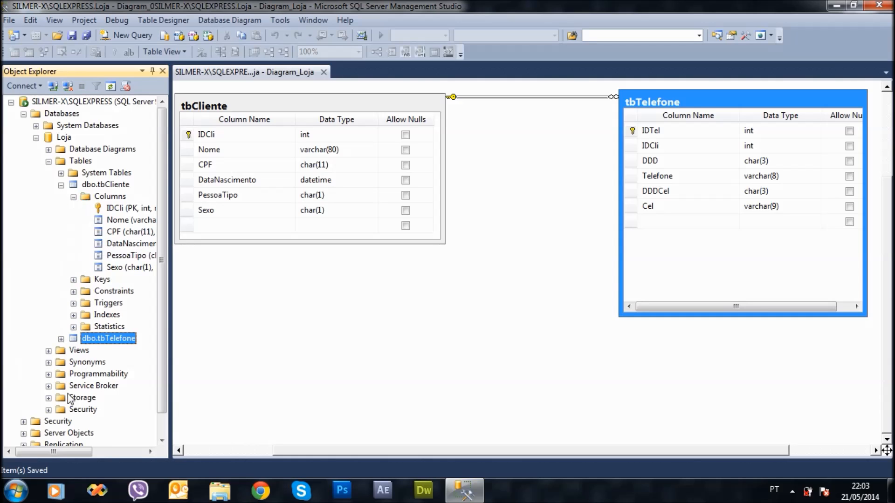
drag(57, 450, 95, 454)
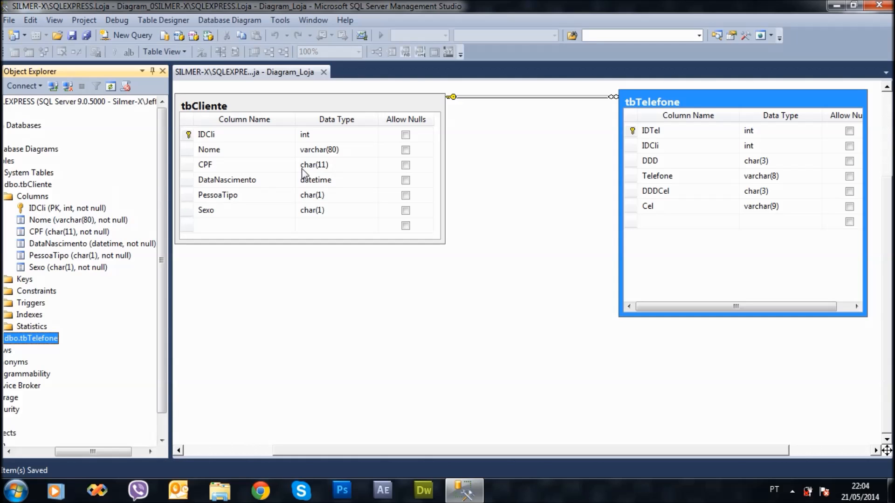
drag(119, 451, 82, 451)
click(65, 196)
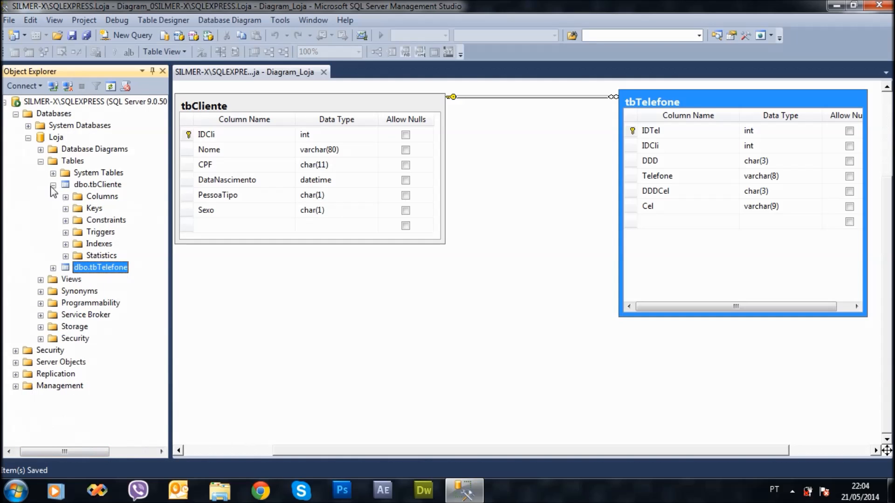
click(53, 185)
- Examine the columns and keys of dbo.tbTelefone in the object tree, and collapse the Tables folder
click(53, 196)
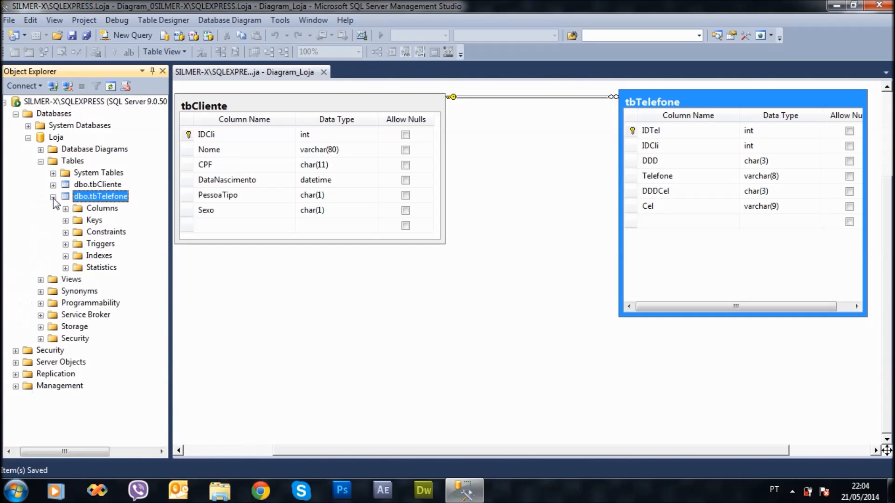
click(65, 209)
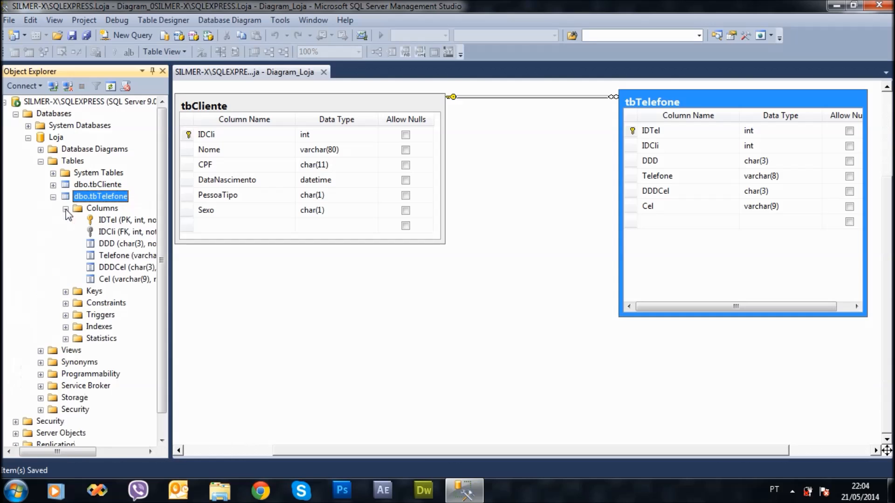
drag(63, 452, 93, 452)
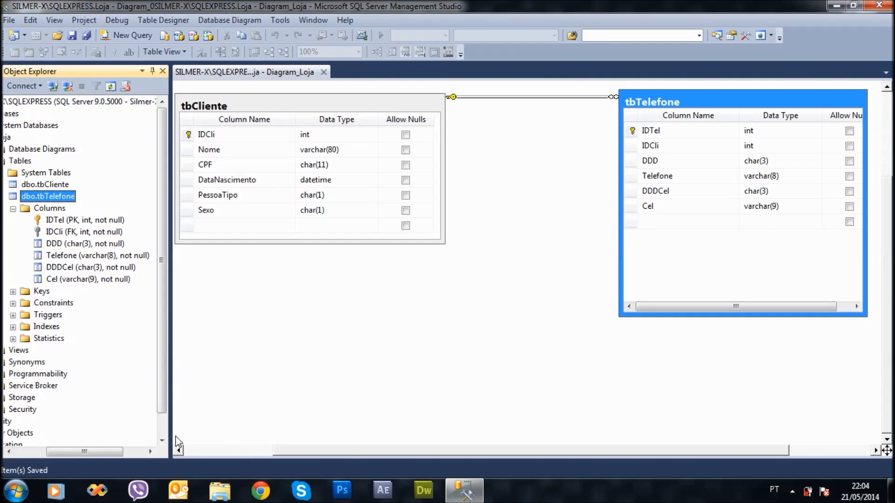
drag(69, 452, 51, 450)
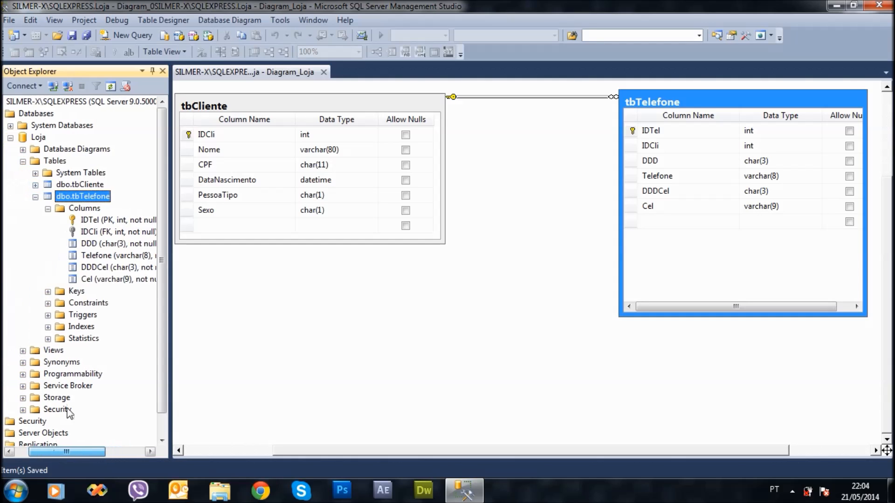
click(48, 209)
click(35, 197)
click(22, 160)
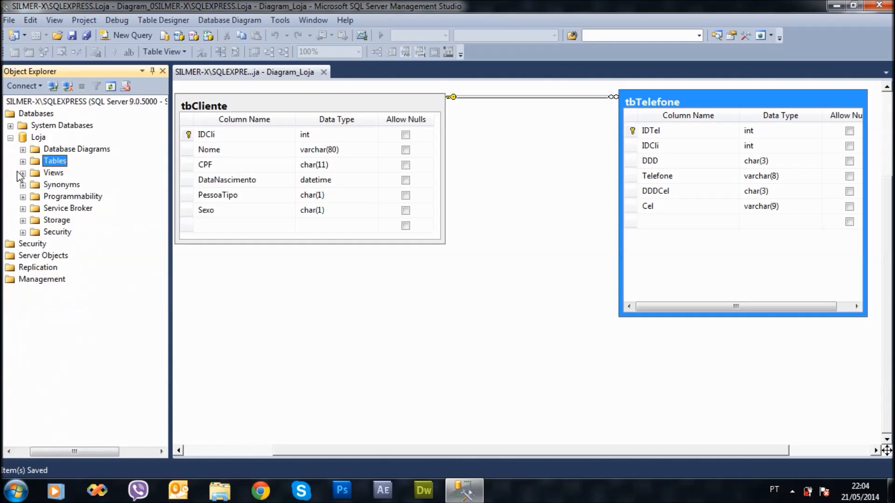
drag(69, 452, 51, 451)
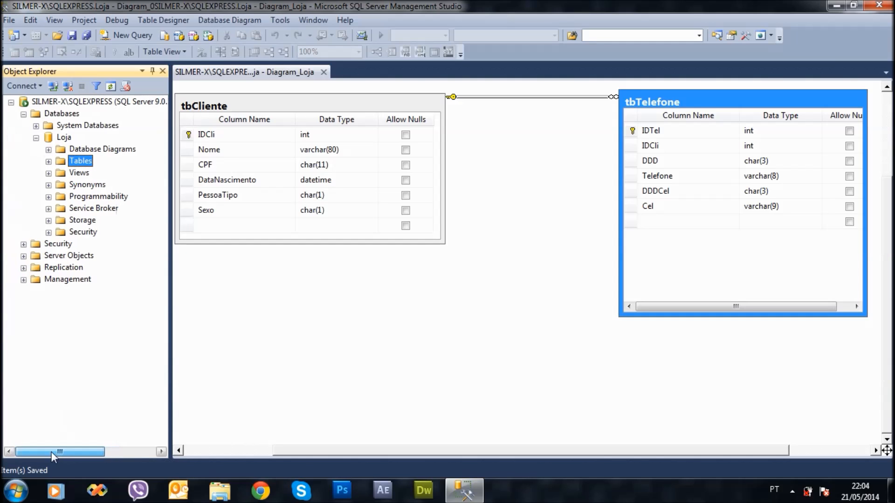